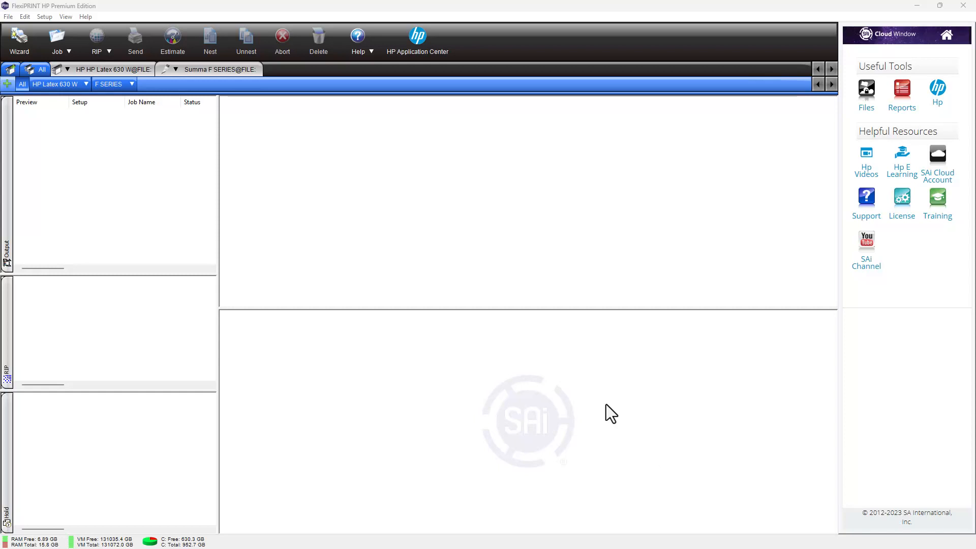
Add 1No_Smoking.png from the Demo Files folder as a job for the HP Latex 630 W
{"action": "left_click", "coordinate": [113, 441]}
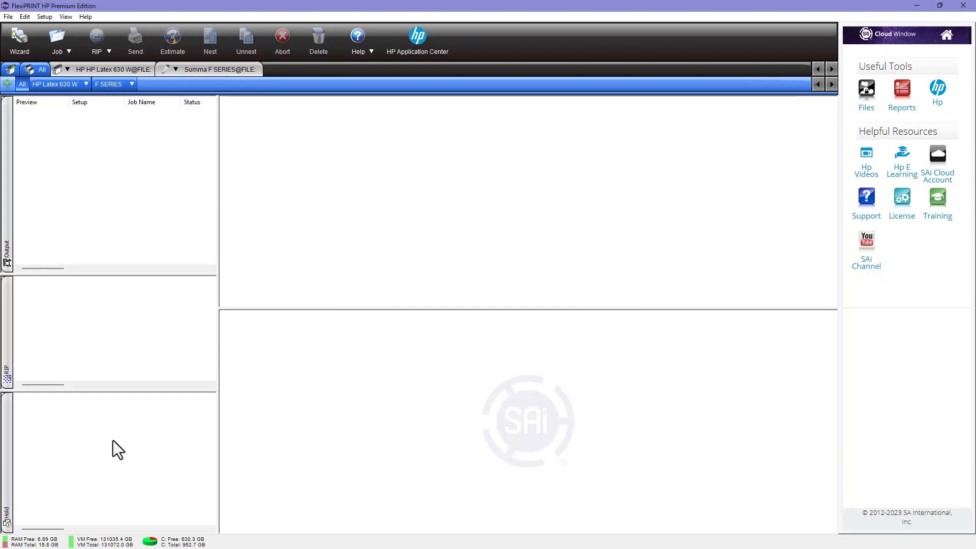
{"action": "left_click", "coordinate": [6, 19]}
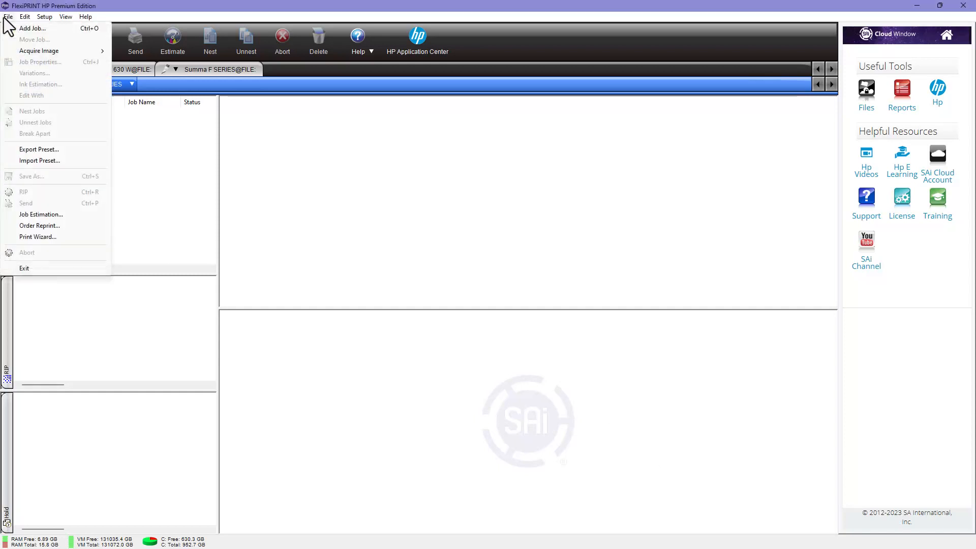
{"action": "left_click", "coordinate": [29, 28]}
{"action": "scroll", "coordinate": [468, 264], "scroll_direction": "down", "scroll_amount": 5}
{"action": "scroll", "coordinate": [464, 261], "scroll_direction": "down", "scroll_amount": 8}
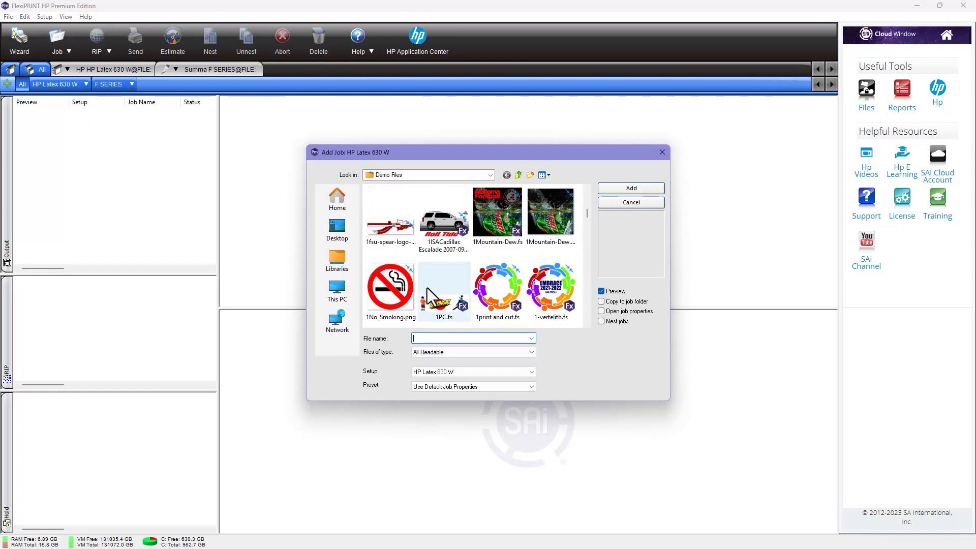
{"action": "double_click", "coordinate": [402, 293]}
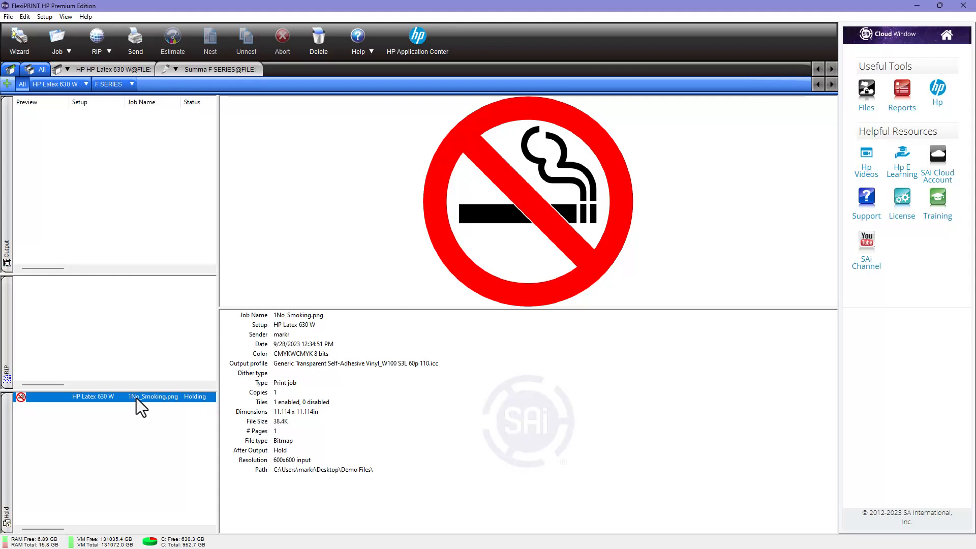
Open the job properties of 1No_Smoking.png and preview only its White output channel
{"action": "double_click", "coordinate": [136, 398]}
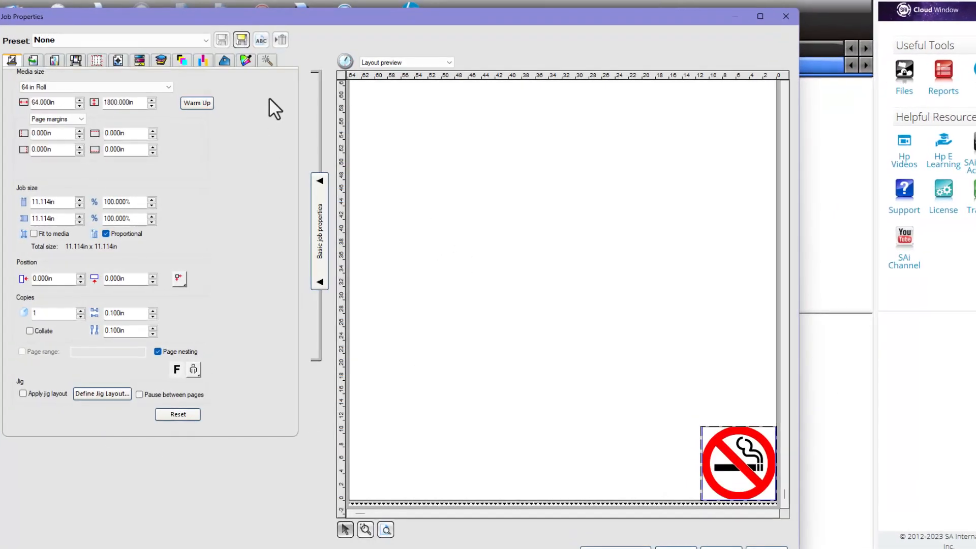
{"action": "left_click", "coordinate": [181, 60]}
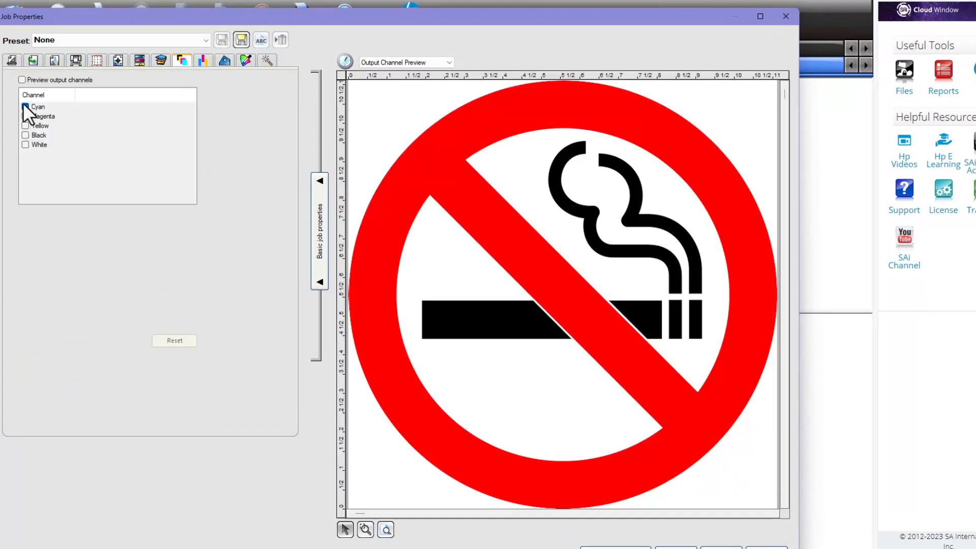
{"action": "left_click", "coordinate": [22, 80]}
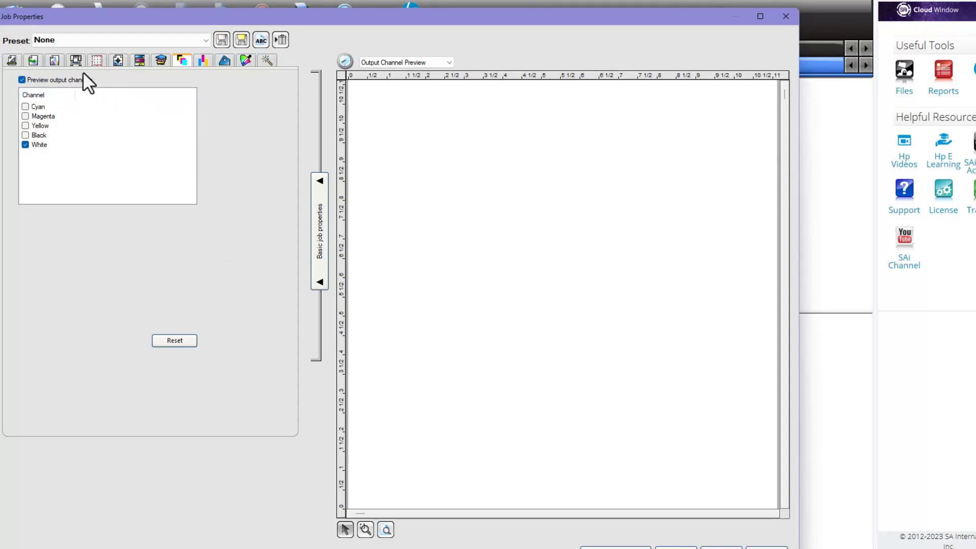
Set the job's output profile to Generic Transparent Self-Adhesive Vinyl_W100 Underflood 45p 110.icc
{"action": "left_click", "coordinate": [54, 60]}
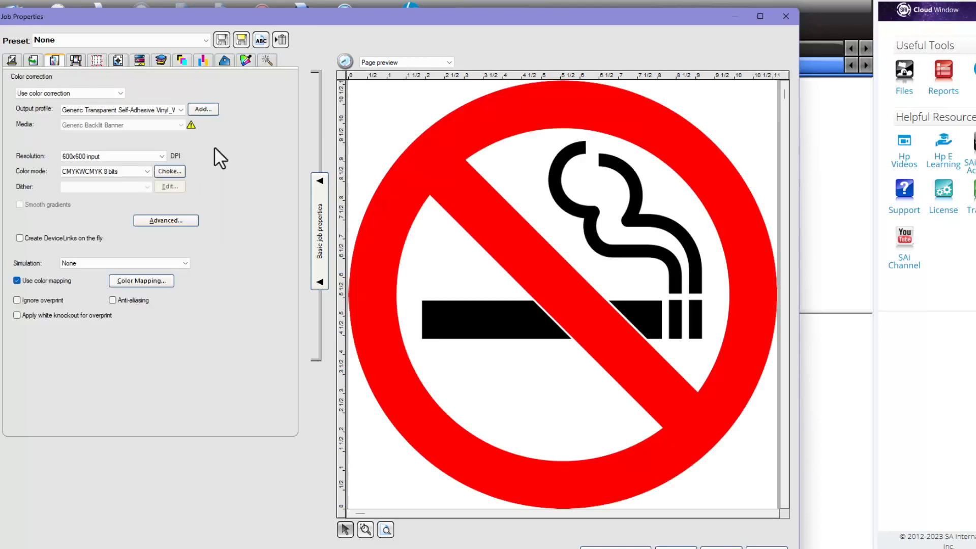
{"action": "left_click", "coordinate": [182, 109]}
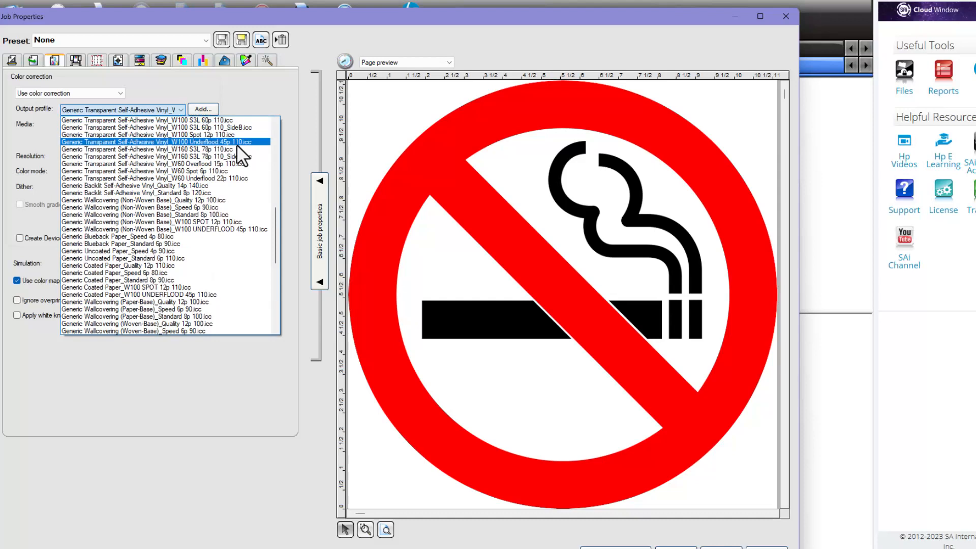
{"action": "scroll", "coordinate": [224, 154], "scroll_direction": "up", "scroll_amount": 1}
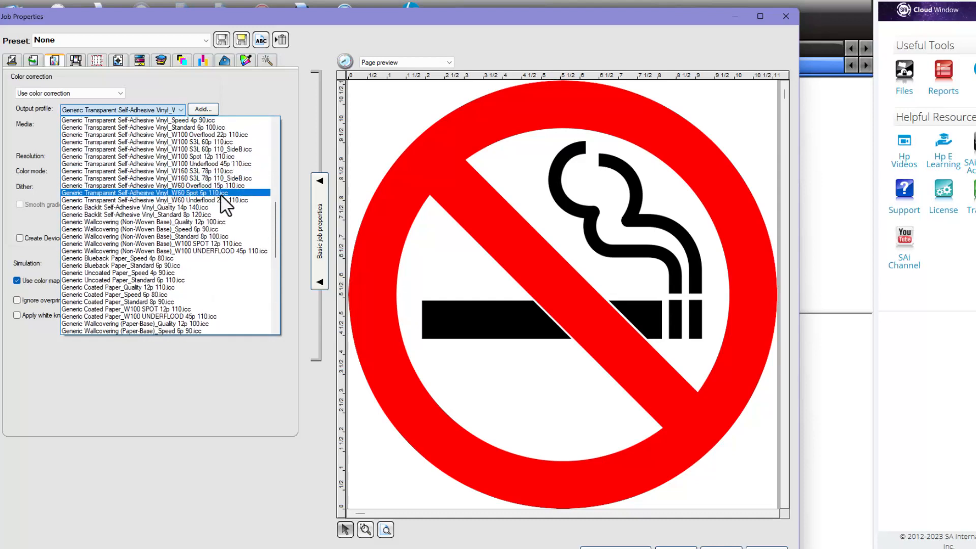
{"action": "scroll", "coordinate": [220, 194], "scroll_direction": "up", "scroll_amount": 1}
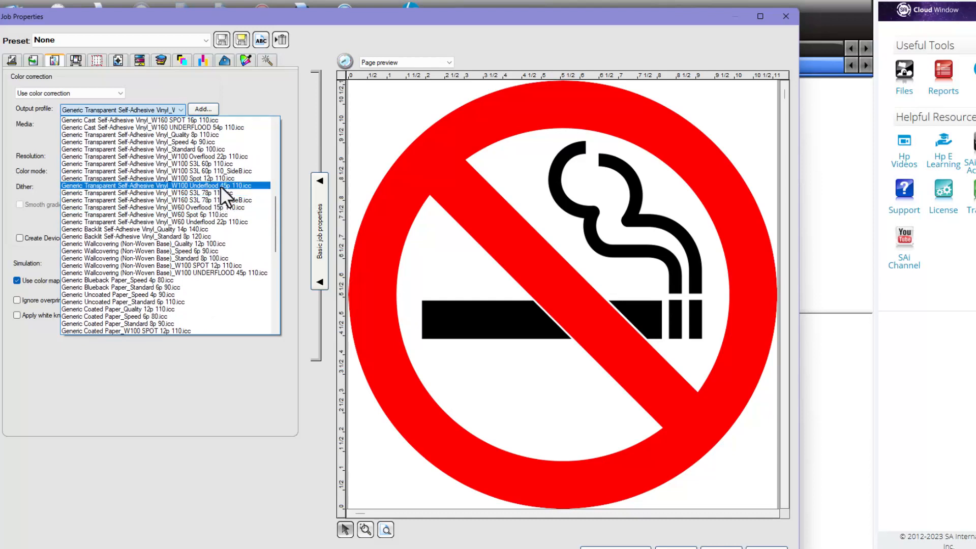
{"action": "left_click", "coordinate": [221, 185]}
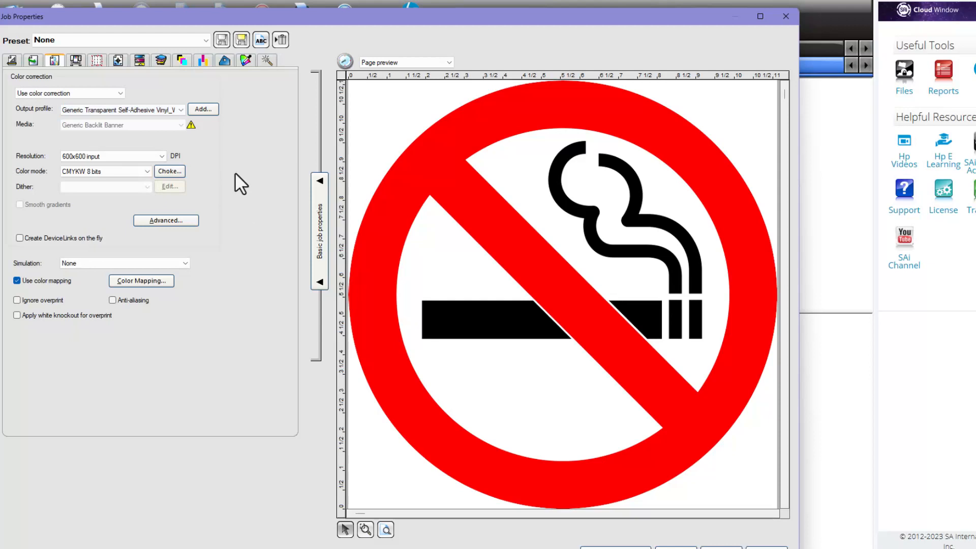
Set the driver's White type to Under color and preview the White output channel
{"action": "left_click", "coordinate": [182, 61]}
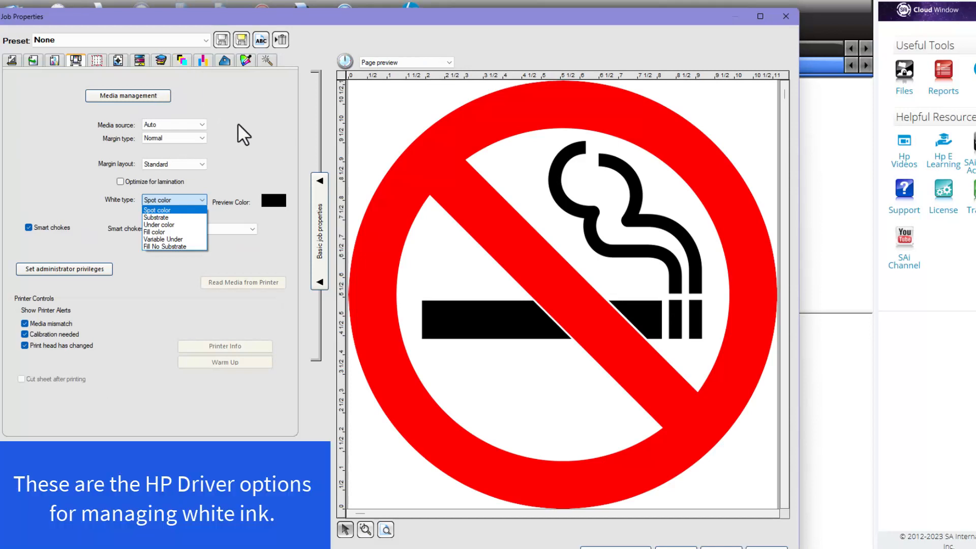
{"action": "left_click", "coordinate": [174, 226]}
{"action": "left_click", "coordinate": [186, 59]}
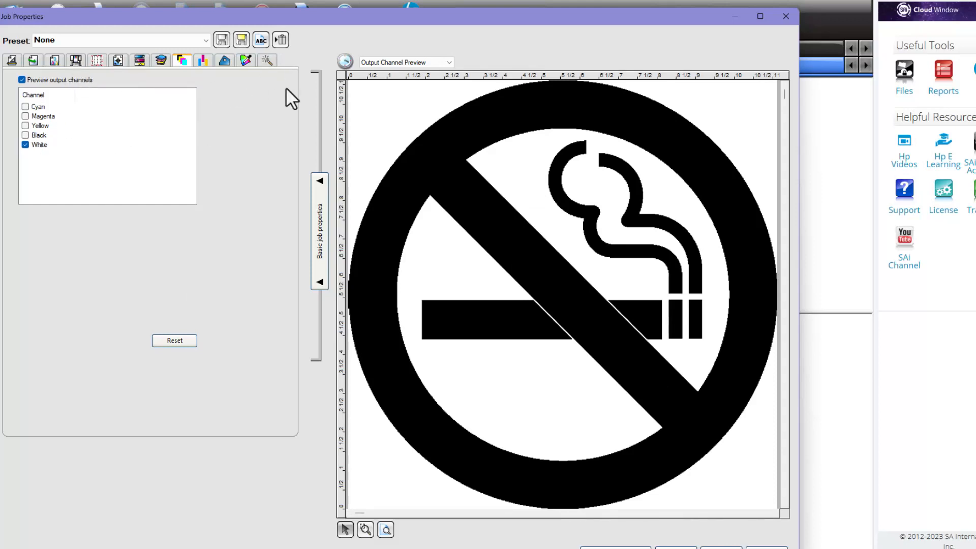
Enable Create transparent background and mark the white corner areas outside the no-smoking circle as transparent
{"action": "left_click", "coordinate": [267, 59]}
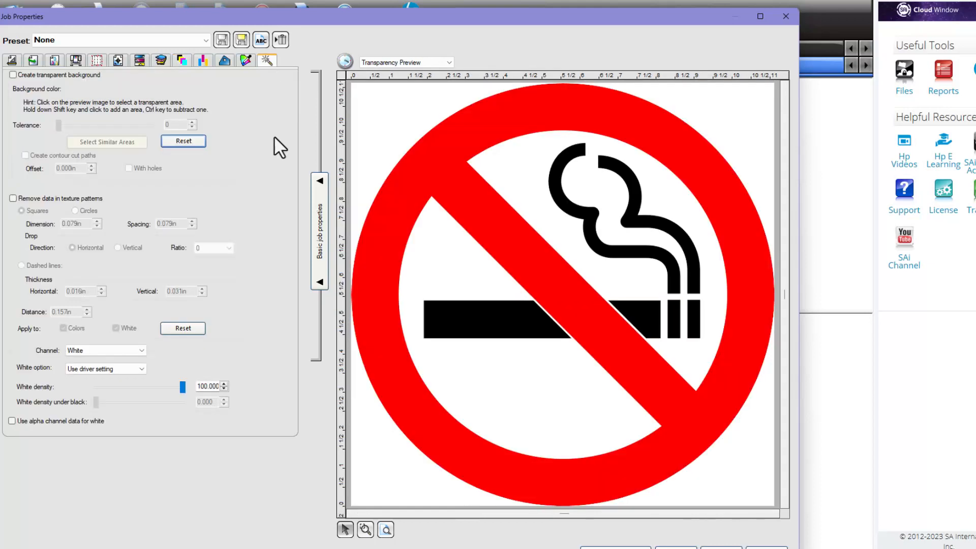
{"action": "left_click", "coordinate": [12, 74]}
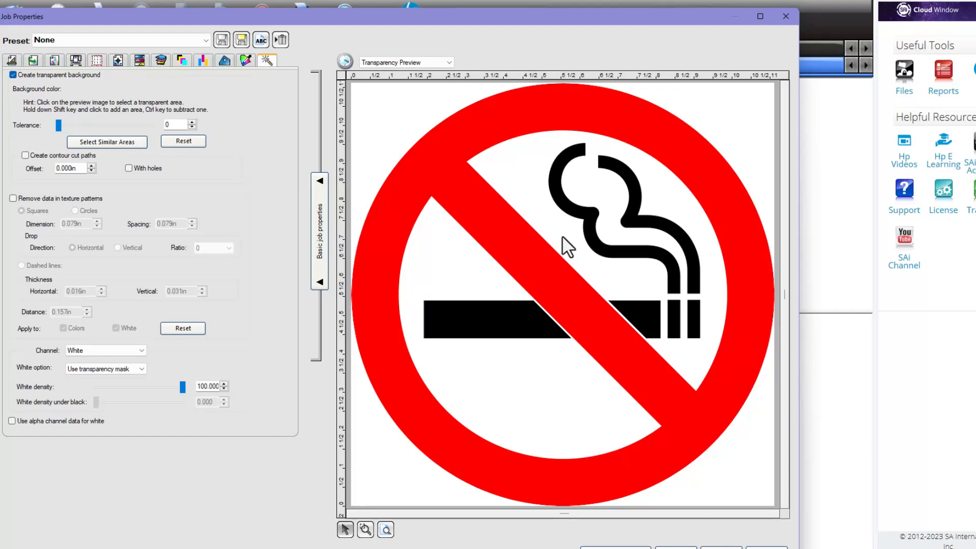
{"action": "left_click", "coordinate": [384, 109]}
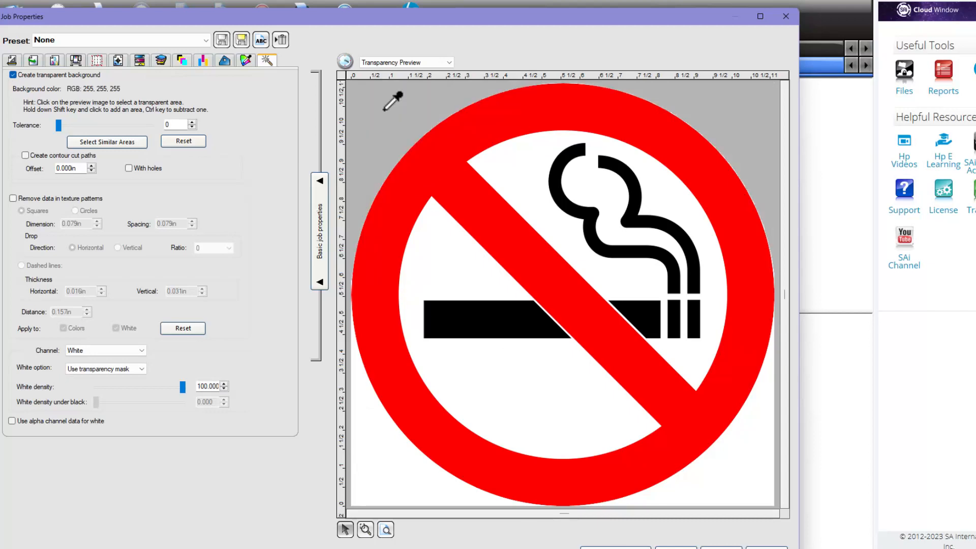
{"action": "left_click", "coordinate": [388, 447], "text": "shift"}
{"action": "left_click", "coordinate": [734, 462], "text": "shift"}
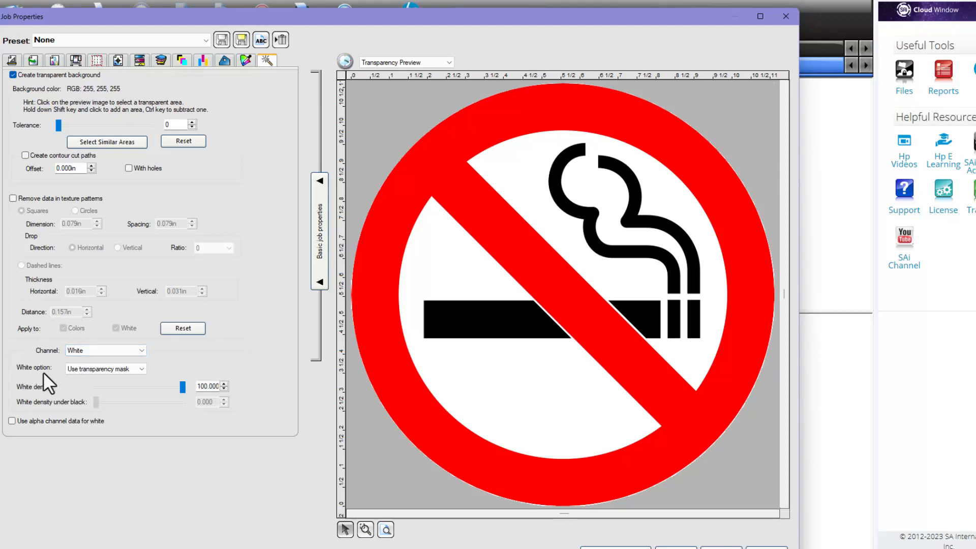
Review the White option choices, leaving Use transparency mask selected, and preview the White output channel
{"action": "left_click", "coordinate": [141, 367]}
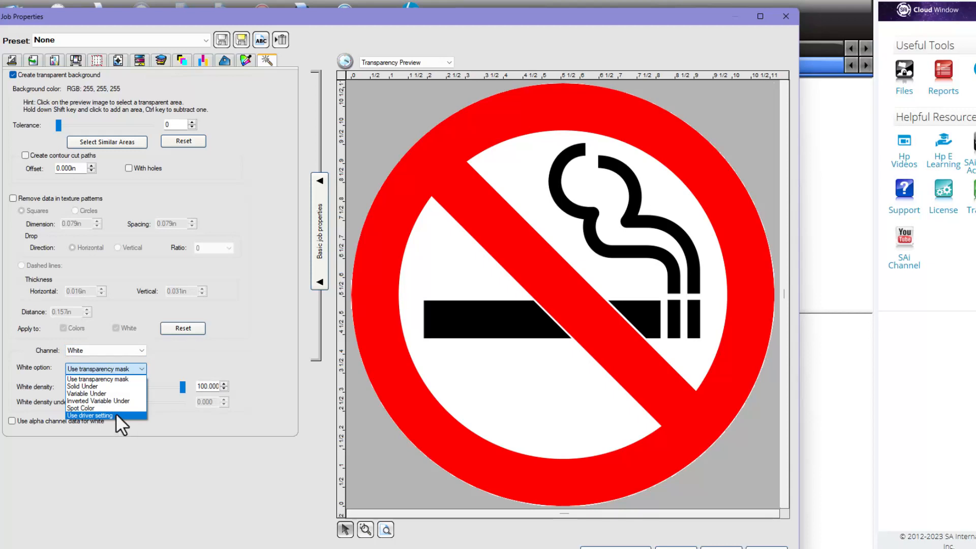
{"action": "left_click", "coordinate": [243, 341]}
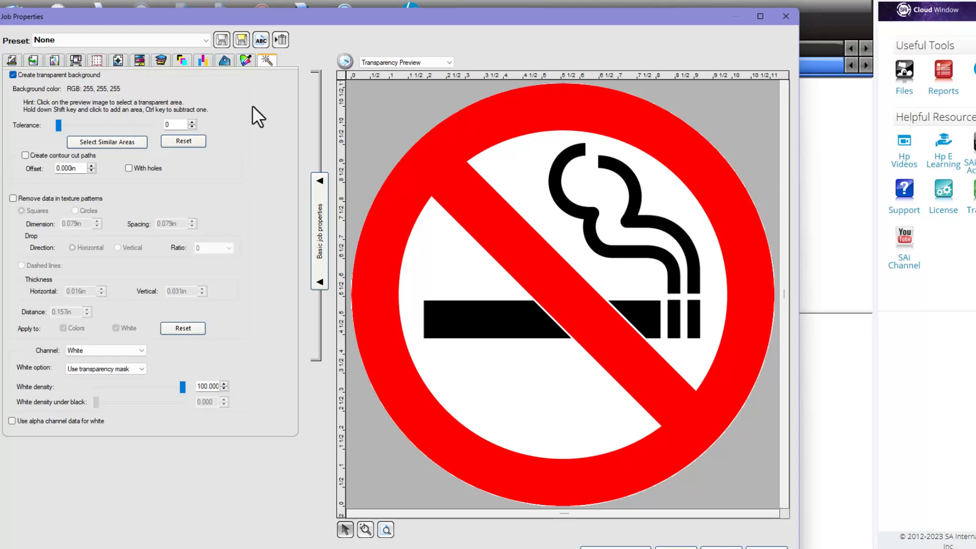
{"action": "left_click", "coordinate": [182, 60]}
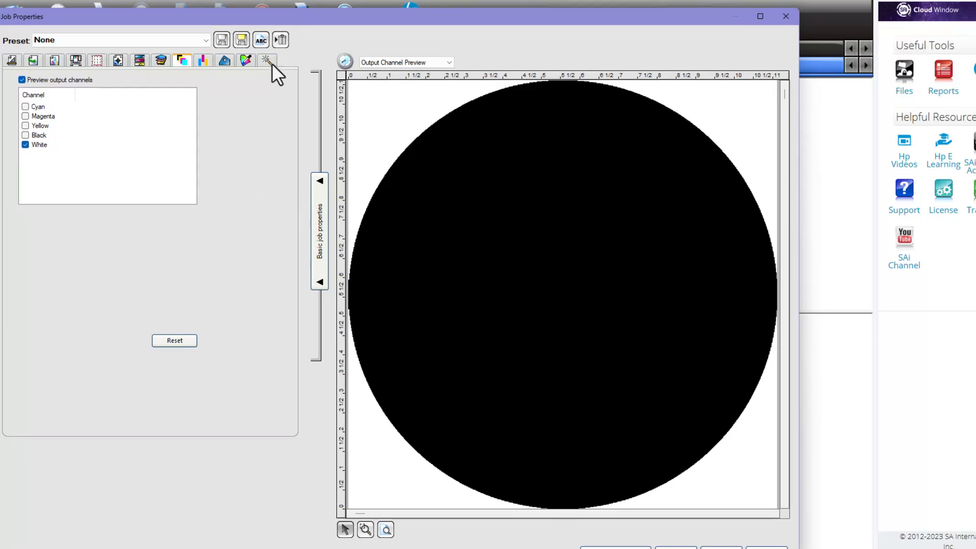
Compare the White option in the transparency settings with the driver's White type setting
{"action": "left_click", "coordinate": [268, 60]}
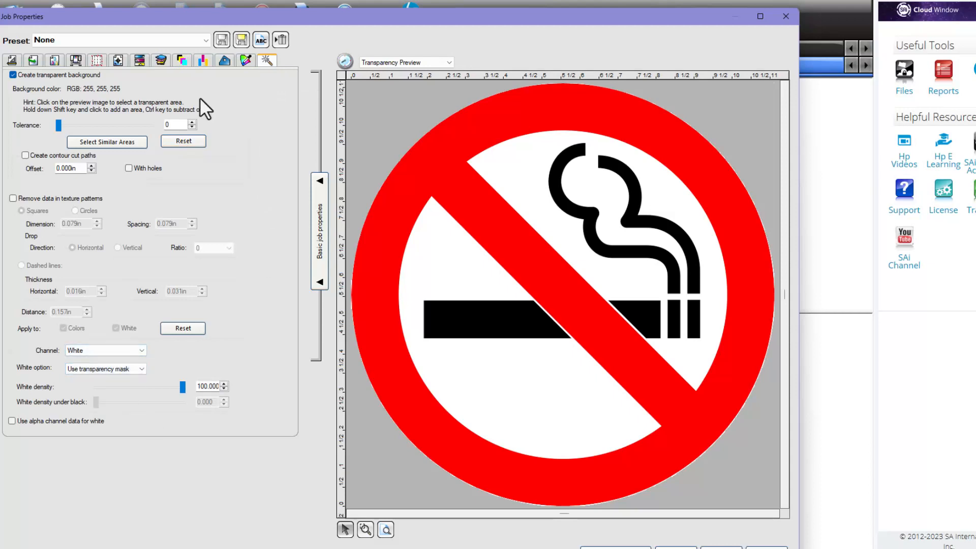
{"action": "left_click", "coordinate": [75, 60]}
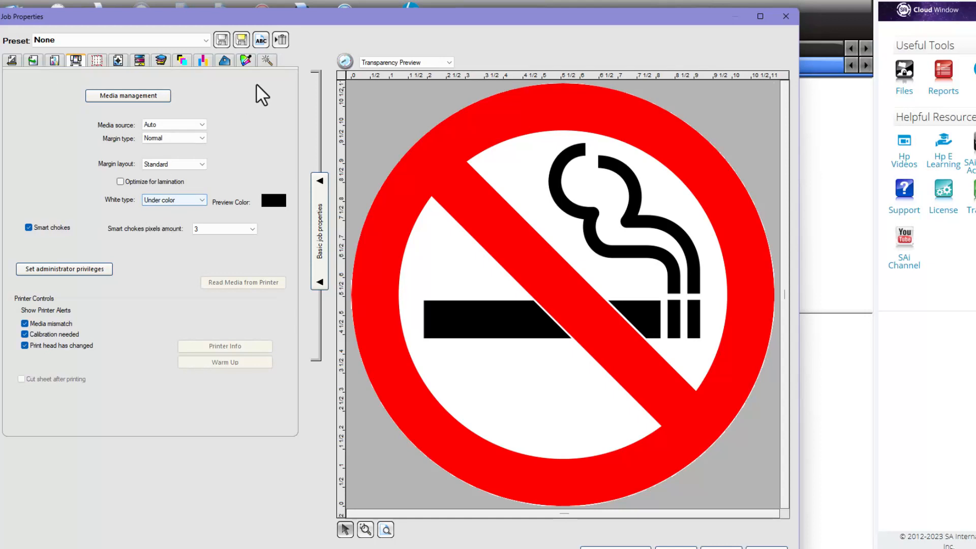
{"action": "left_click", "coordinate": [266, 61]}
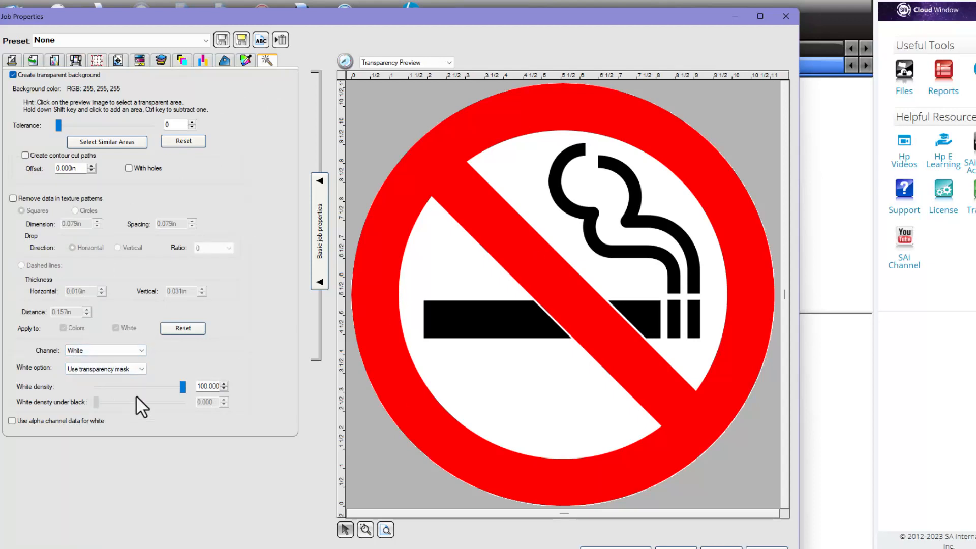
Close the job properties without saving and delete the 1No_Smoking.png job
{"action": "left_click", "coordinate": [767, 548]}
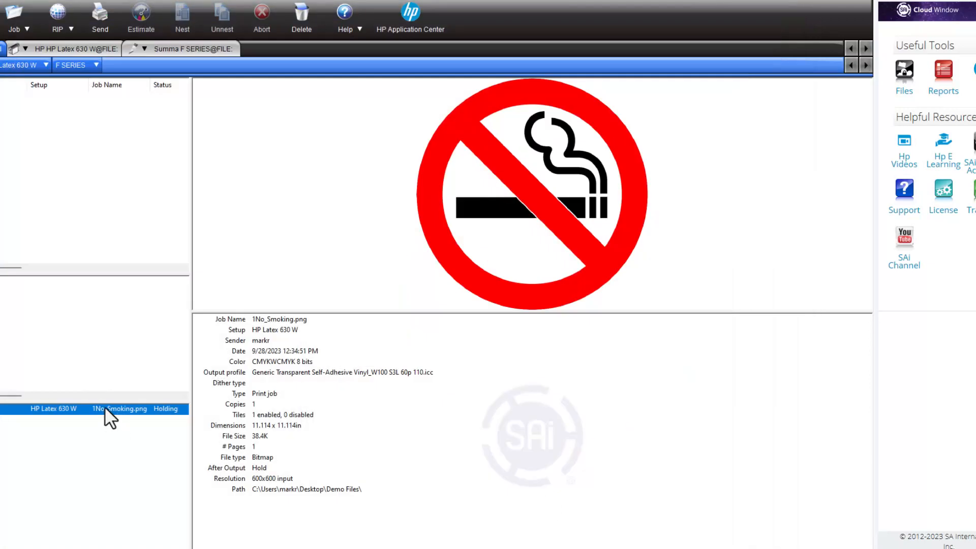
{"action": "key", "text": "Delete"}
{"action": "left_click", "coordinate": [513, 320]}
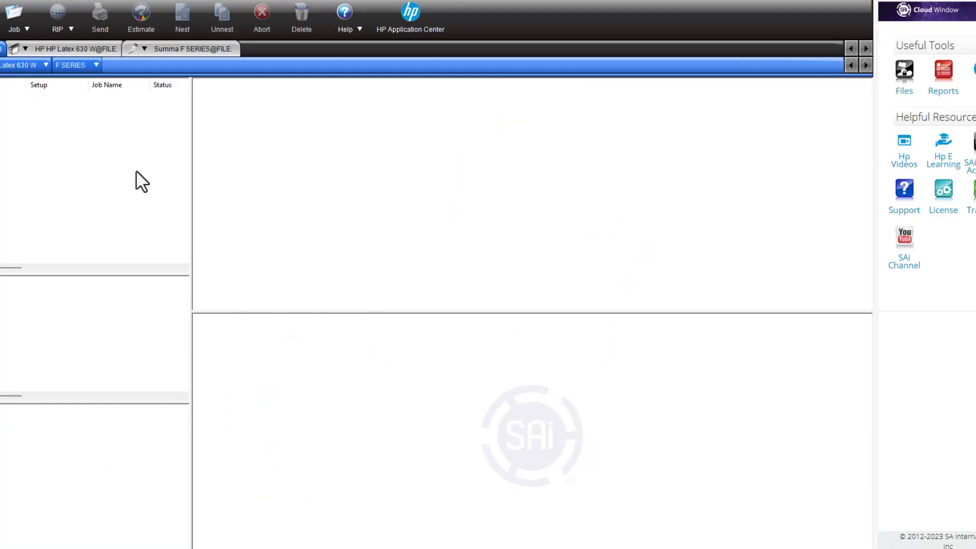
Add 1No_Smoking.png from the Demo Files folder again as a fresh HP Latex 630 W job
{"action": "left_click", "coordinate": [1, 1]}
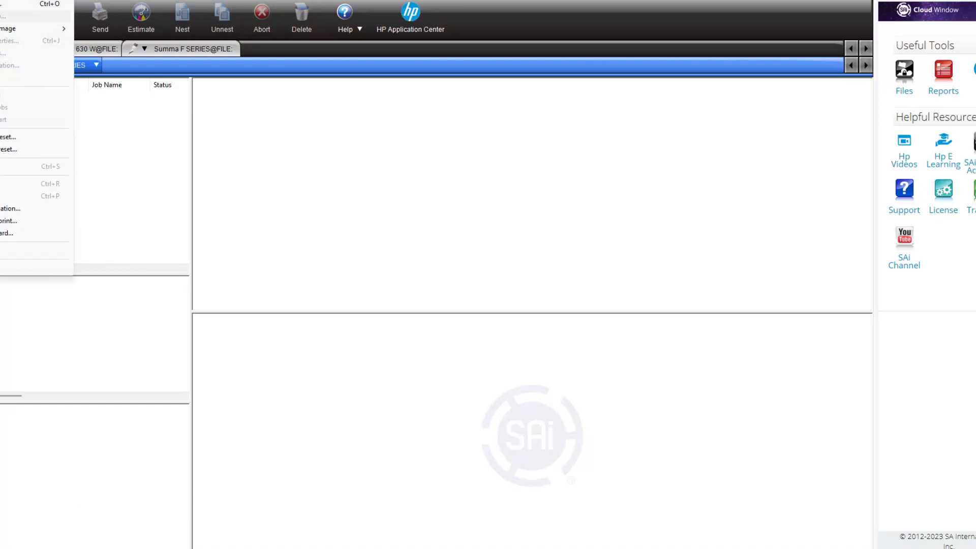
{"action": "left_click", "coordinate": [10, 4]}
{"action": "scroll", "coordinate": [501, 262], "scroll_direction": "down", "scroll_amount": 10}
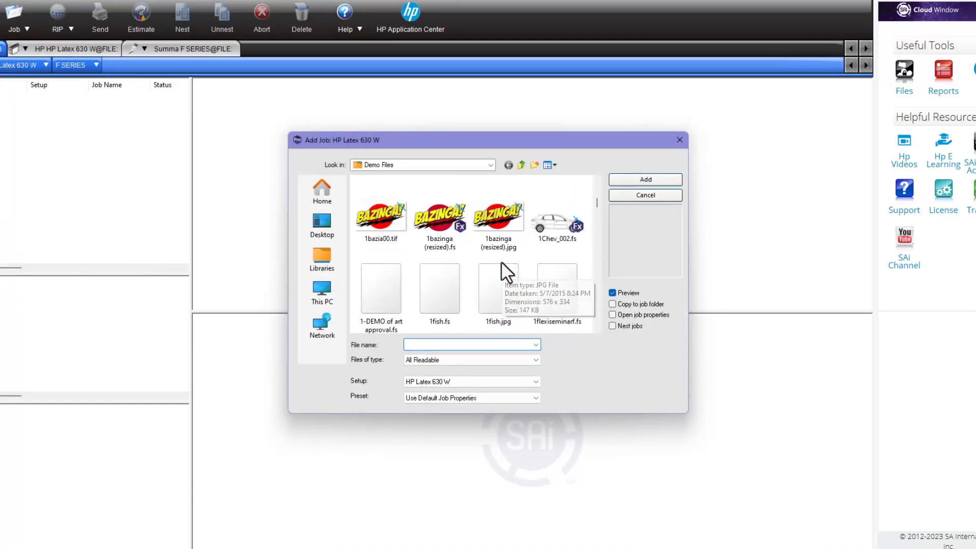
{"action": "scroll", "coordinate": [501, 261], "scroll_direction": "down", "scroll_amount": 1}
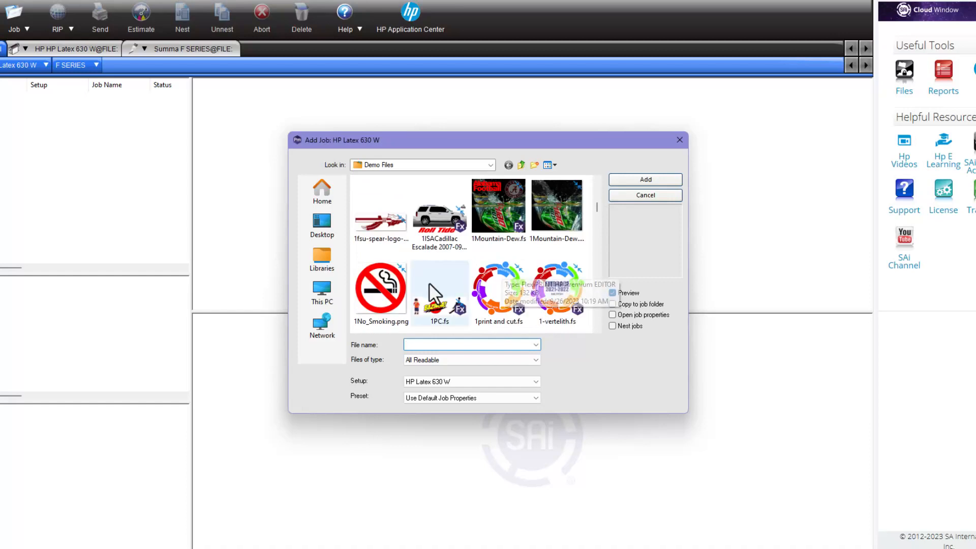
{"action": "double_click", "coordinate": [379, 287]}
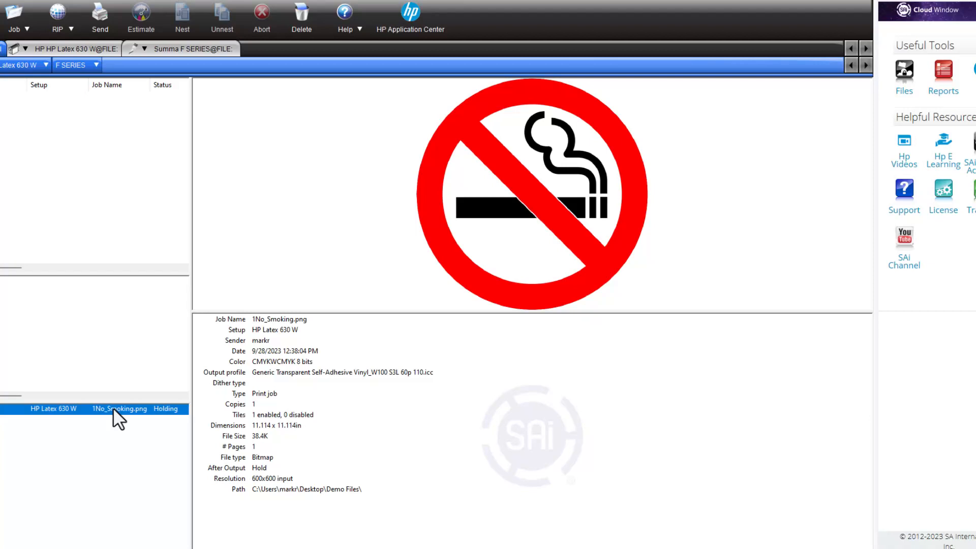
Duplicate the held 1No_Smoking.png job twice to have three copies
{"action": "right_click", "coordinate": [113, 408]}
{"action": "key", "text": "Escape"}
{"action": "right_click", "coordinate": [140, 409]}
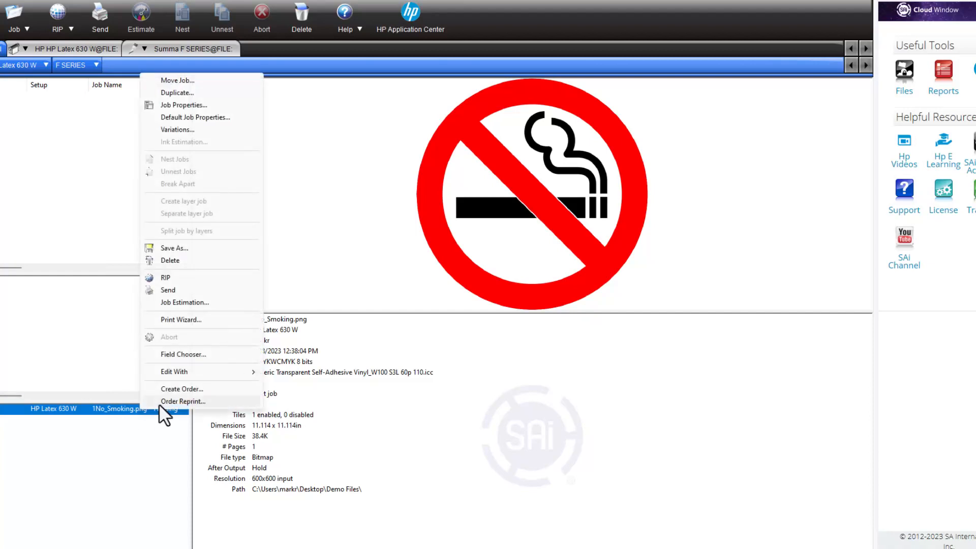
{"action": "left_click", "coordinate": [191, 92]}
{"action": "right_click", "coordinate": [116, 417]}
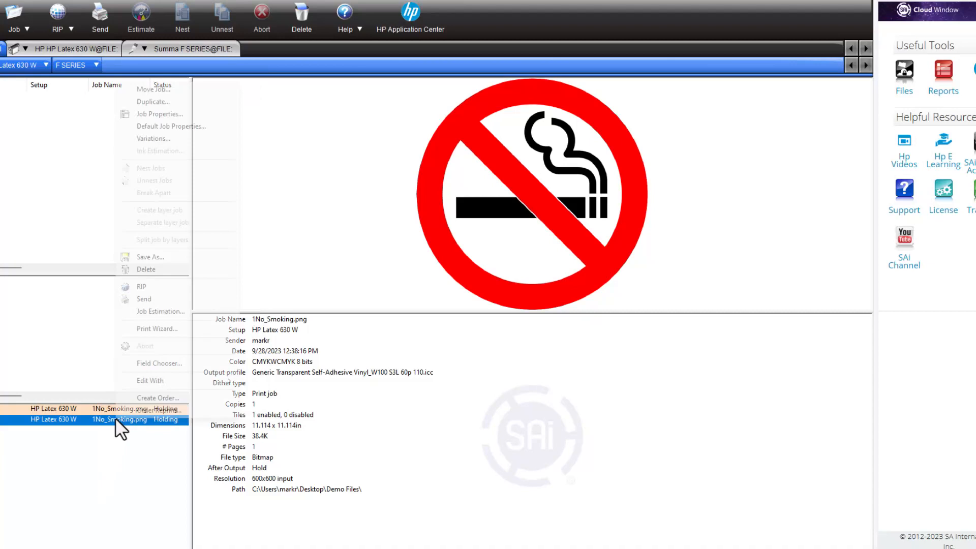
{"action": "left_click", "coordinate": [174, 104]}
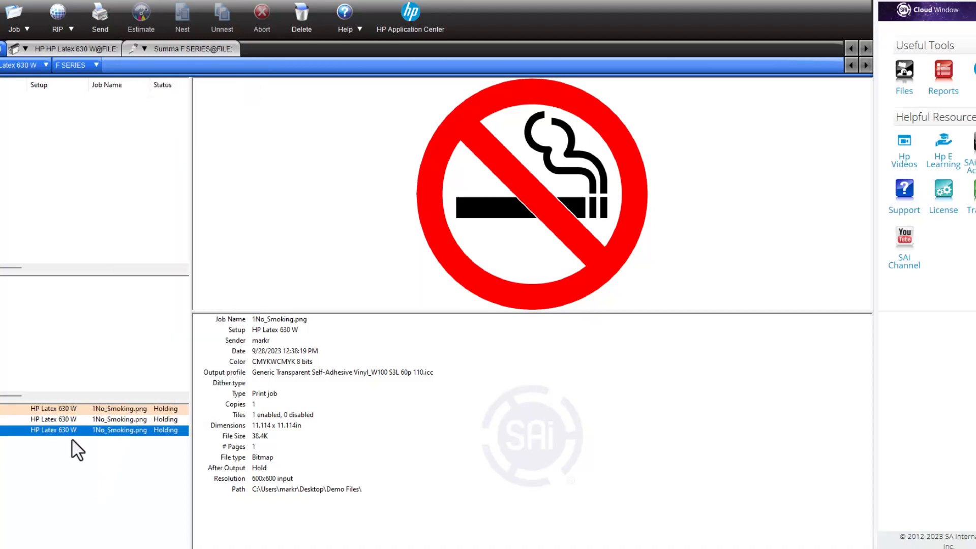
Create a transparent background for the first 1No_Smoking.png copy from the white corners outside the red circle, and save its properties
{"action": "double_click", "coordinate": [75, 410]}
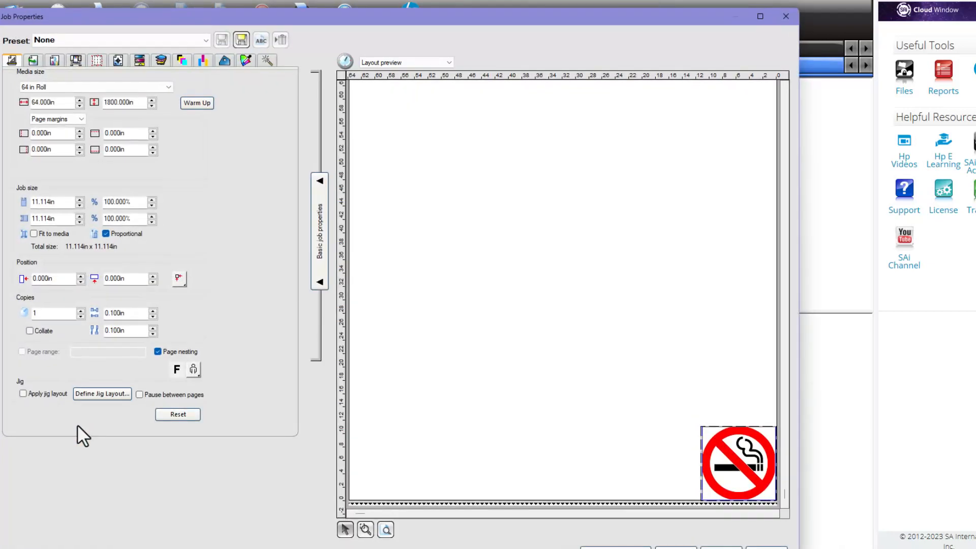
{"action": "left_click", "coordinate": [266, 60]}
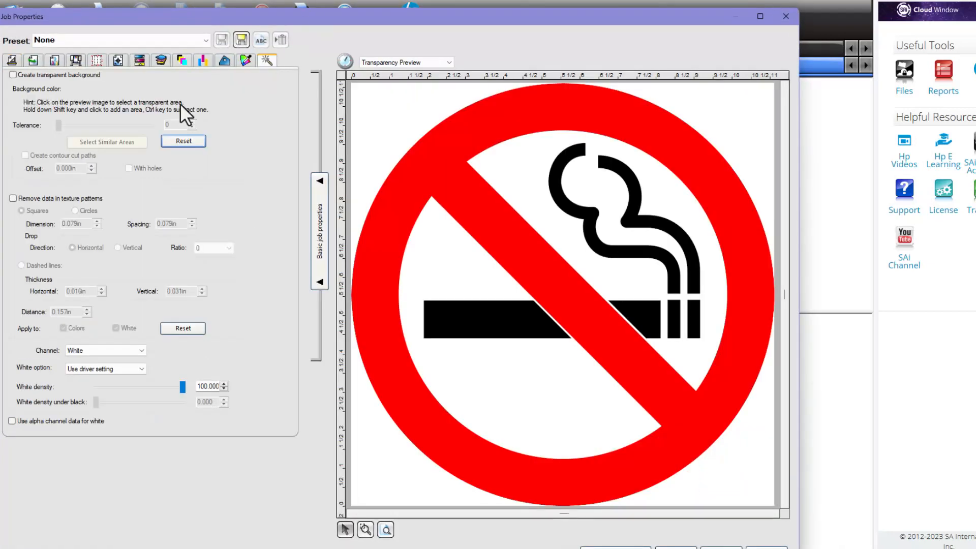
{"action": "left_click", "coordinate": [12, 74]}
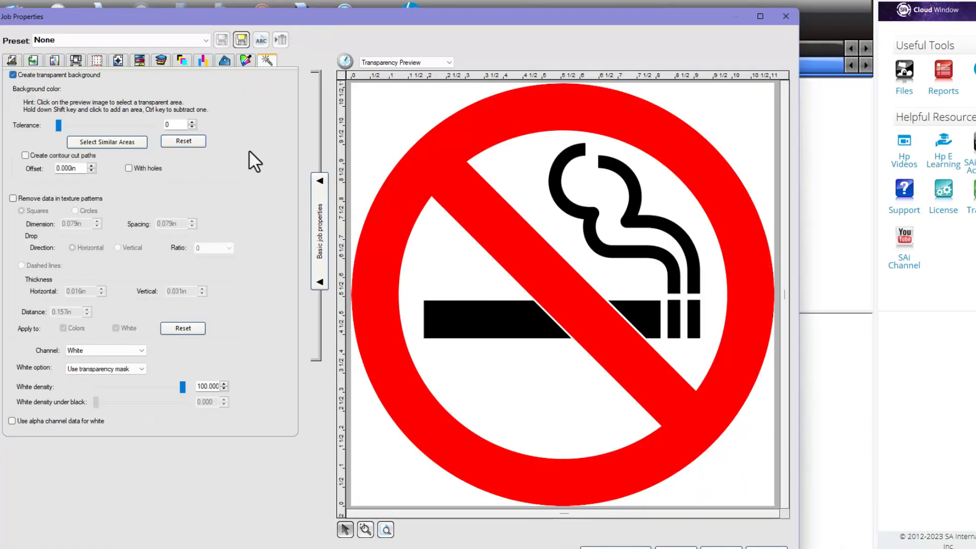
{"action": "left_click", "coordinate": [391, 124]}
{"action": "left_click", "coordinate": [425, 474], "text": "shift"}
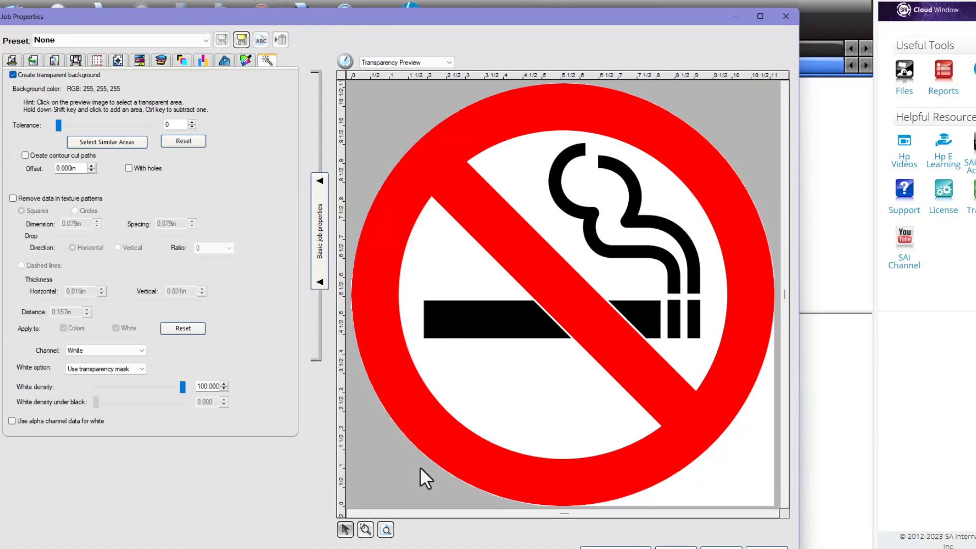
{"action": "left_click", "coordinate": [716, 474], "text": "shift"}
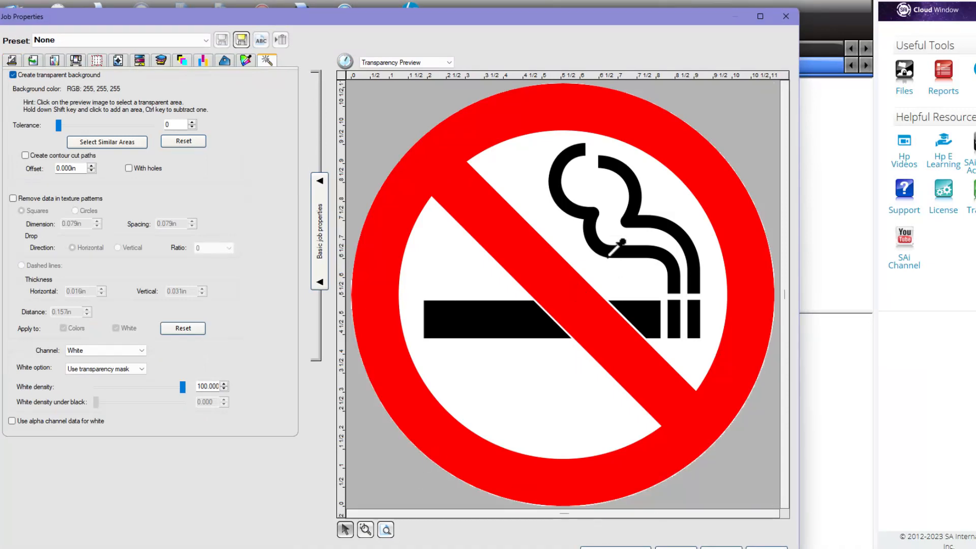
{"action": "left_click", "coordinate": [721, 547]}
Make the white corners outside the red circle transparent in the second 1No_Smoking.png copy and save its properties
{"action": "double_click", "coordinate": [148, 420]}
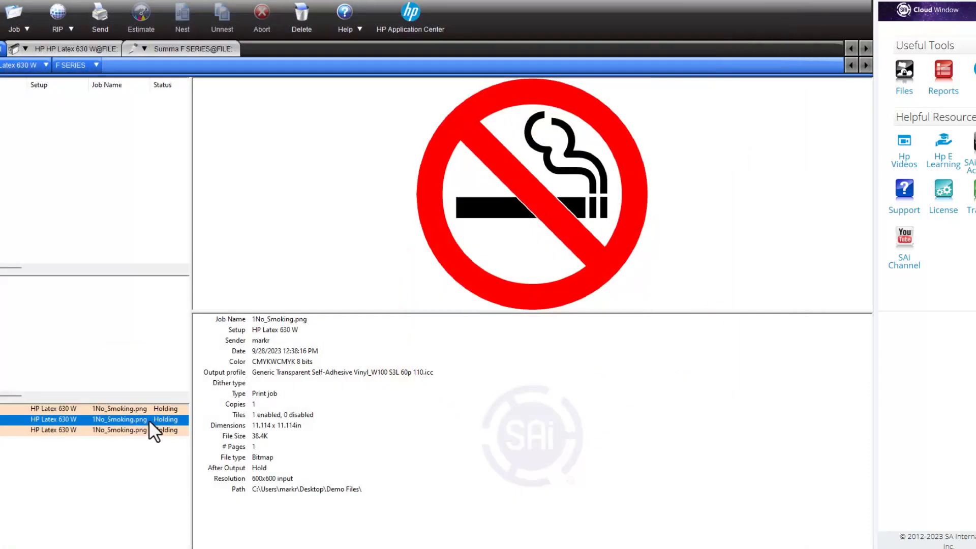
{"action": "left_click", "coordinate": [267, 60]}
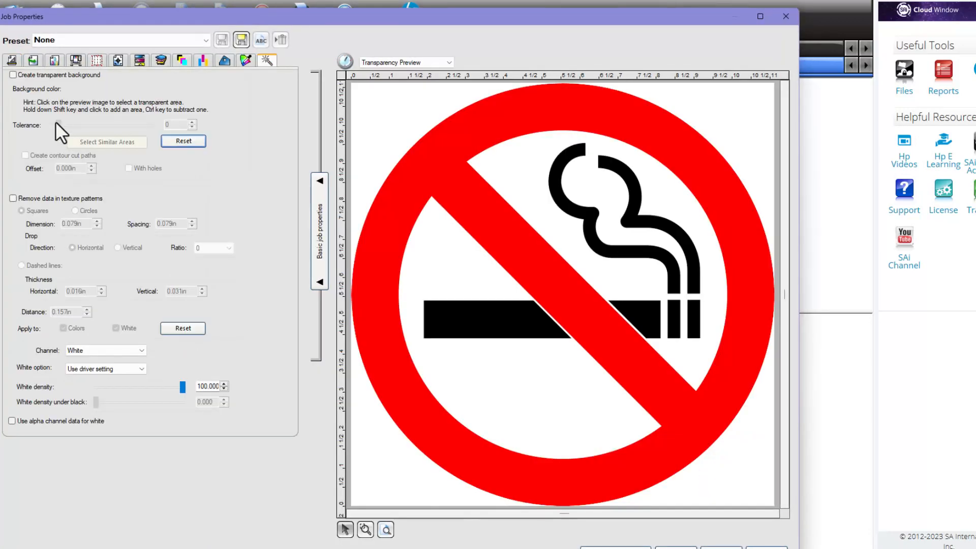
{"action": "left_click", "coordinate": [13, 75]}
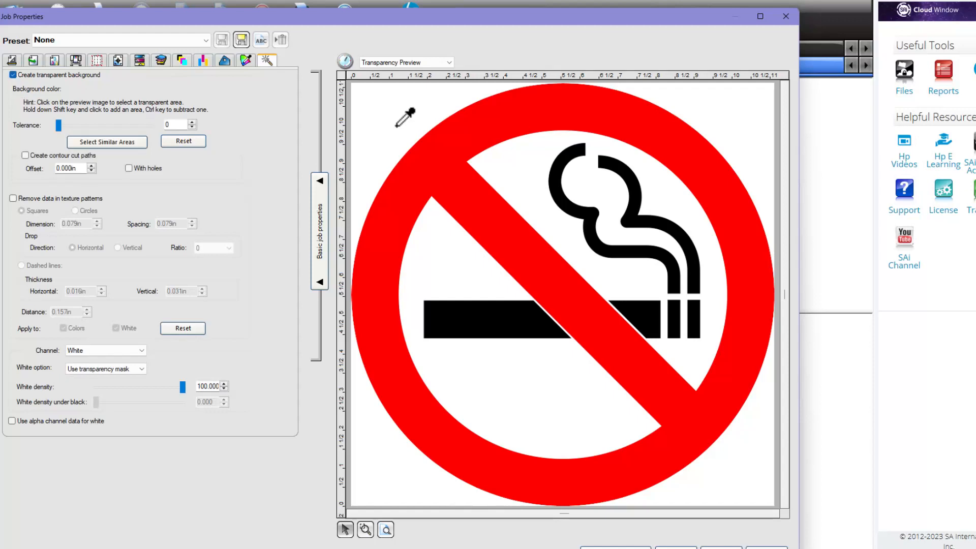
{"action": "left_click", "coordinate": [397, 126]}
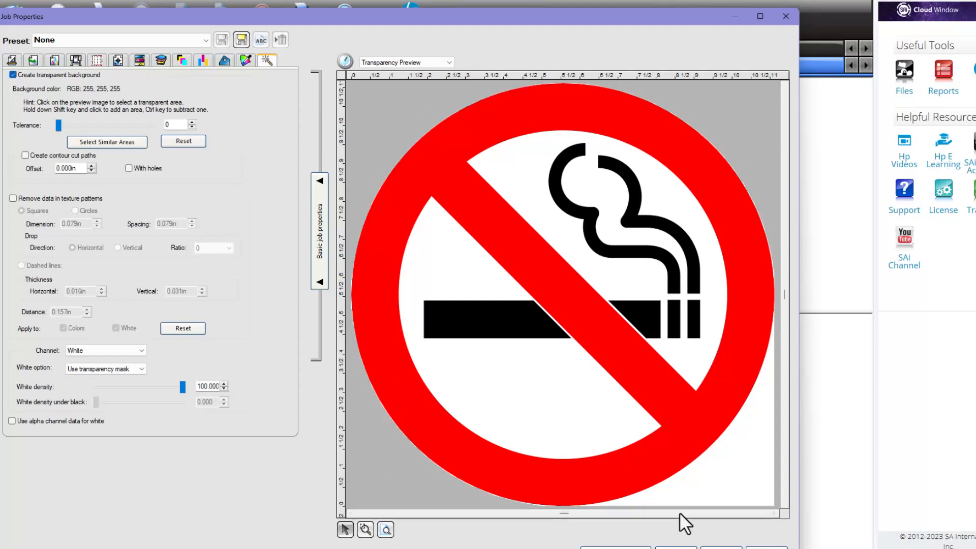
{"action": "left_click", "coordinate": [722, 546]}
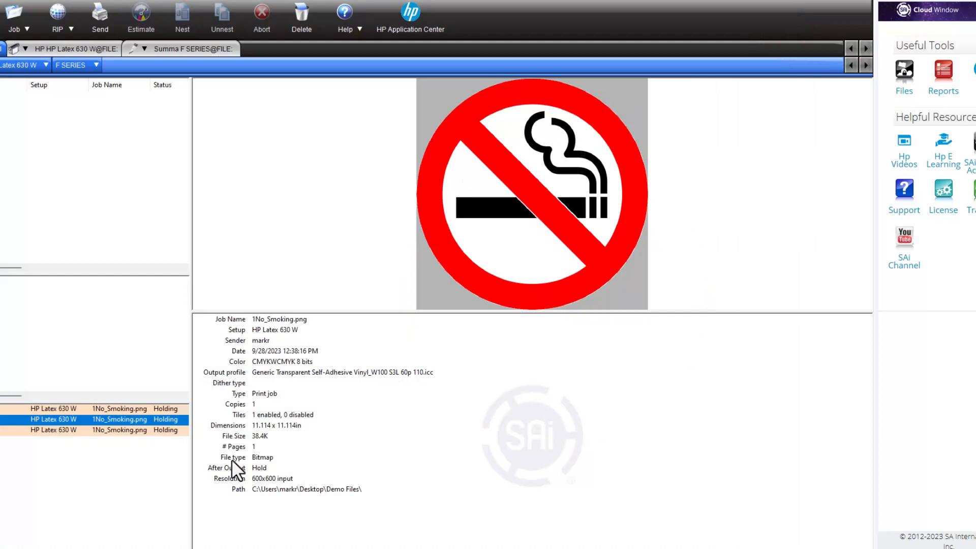
Give the third 1No_Smoking.png copy a transparent background covering all the white corners around the circle, and save its properties
{"action": "double_click", "coordinate": [122, 432]}
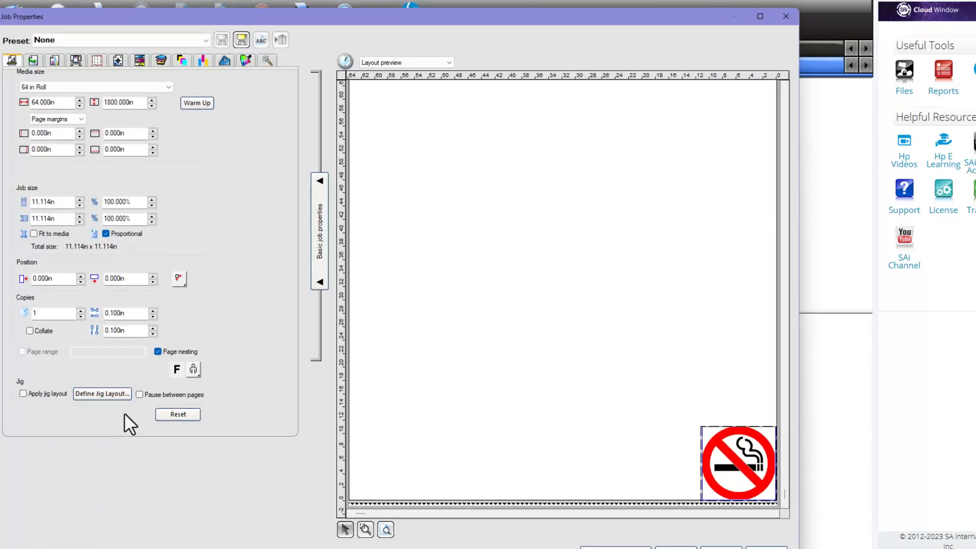
{"action": "left_click", "coordinate": [270, 60]}
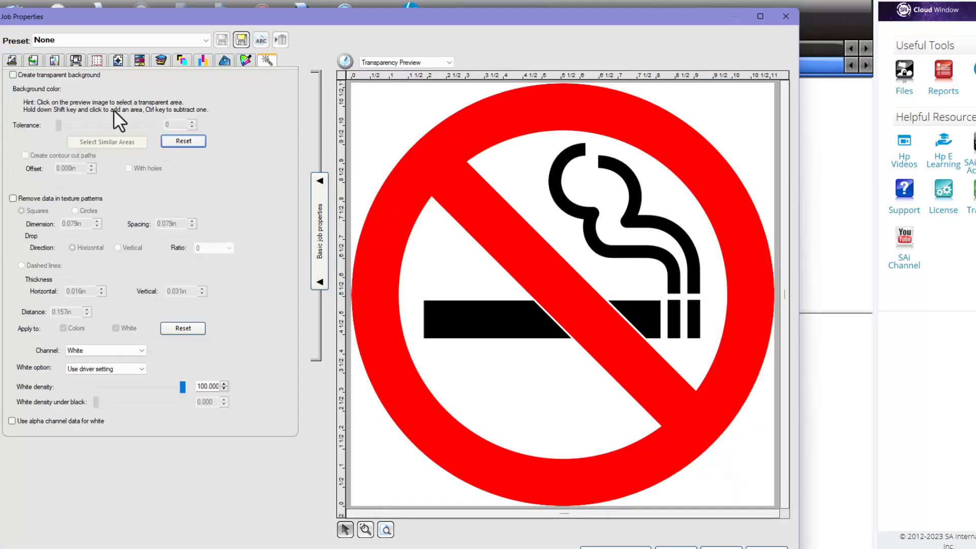
{"action": "left_click", "coordinate": [13, 75]}
{"action": "left_click", "coordinate": [385, 116]}
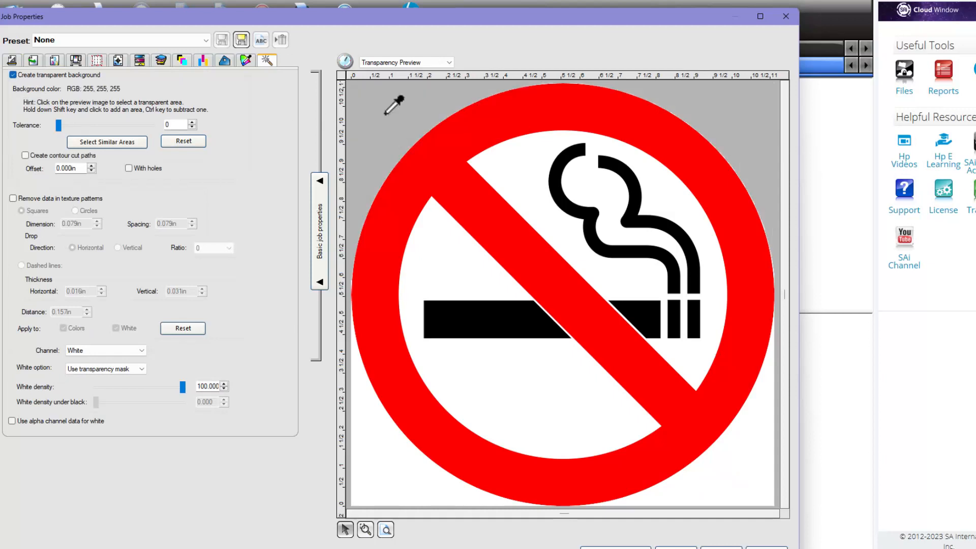
{"action": "left_click", "coordinate": [402, 458], "text": "shift"}
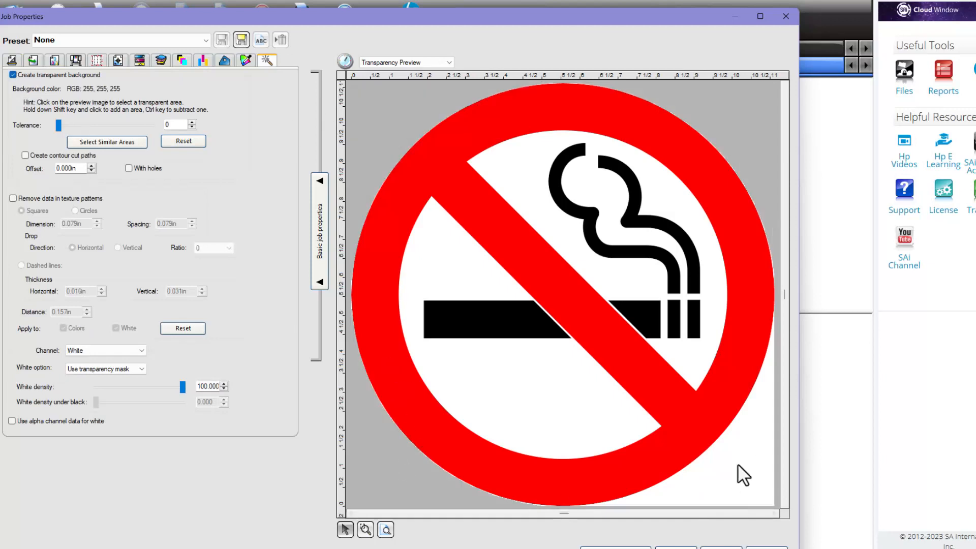
{"action": "left_click", "coordinate": [738, 464], "text": "shift"}
{"action": "left_click", "coordinate": [722, 548]}
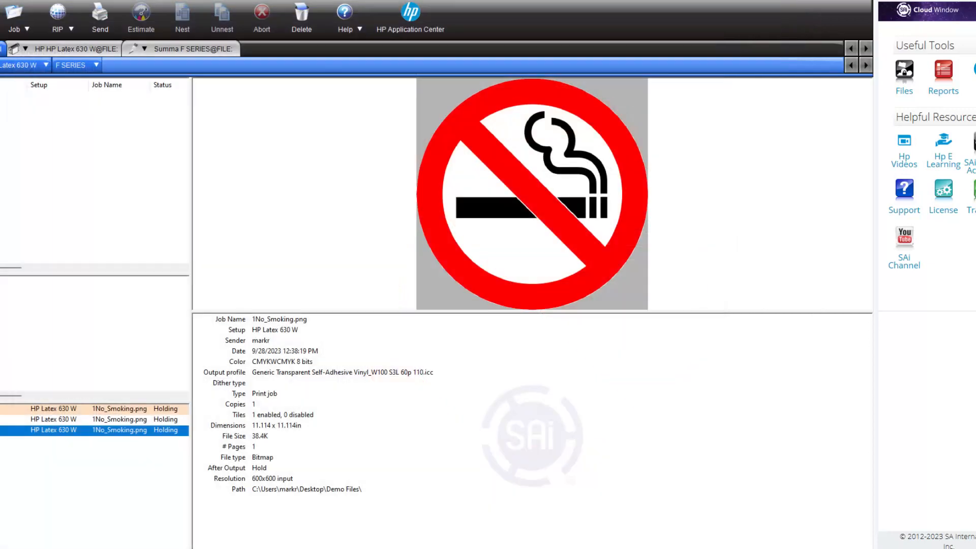
Select all three held 1No_Smoking.png jobs and start creating a layer job from them
{"action": "left_click", "coordinate": [77, 408]}
{"action": "left_click", "coordinate": [102, 421], "text": "shift"}
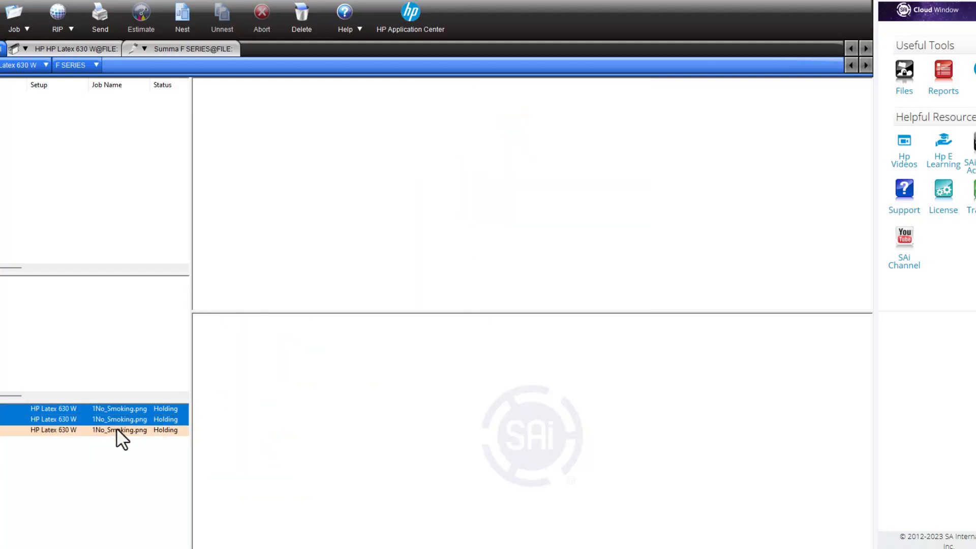
{"action": "left_click", "coordinate": [111, 429], "text": "shift"}
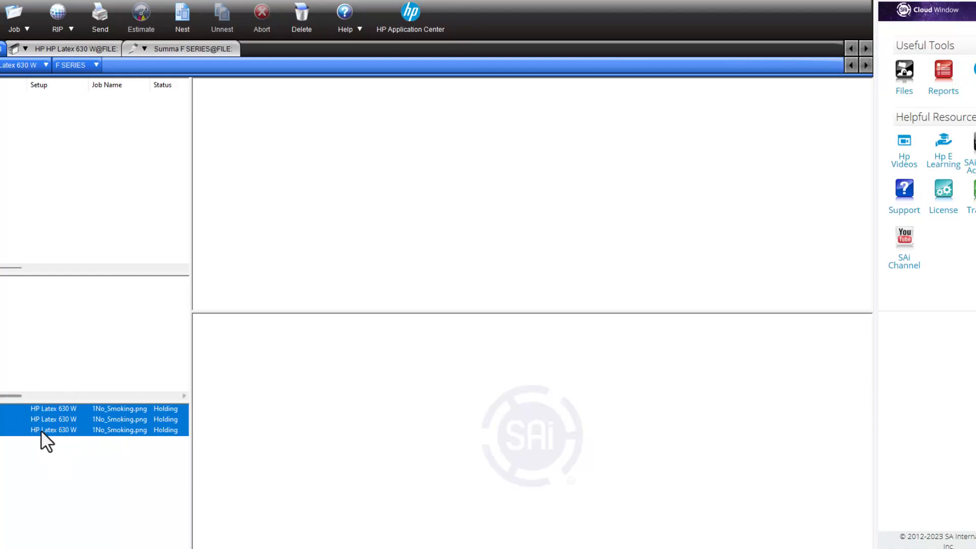
{"action": "right_click", "coordinate": [143, 410]}
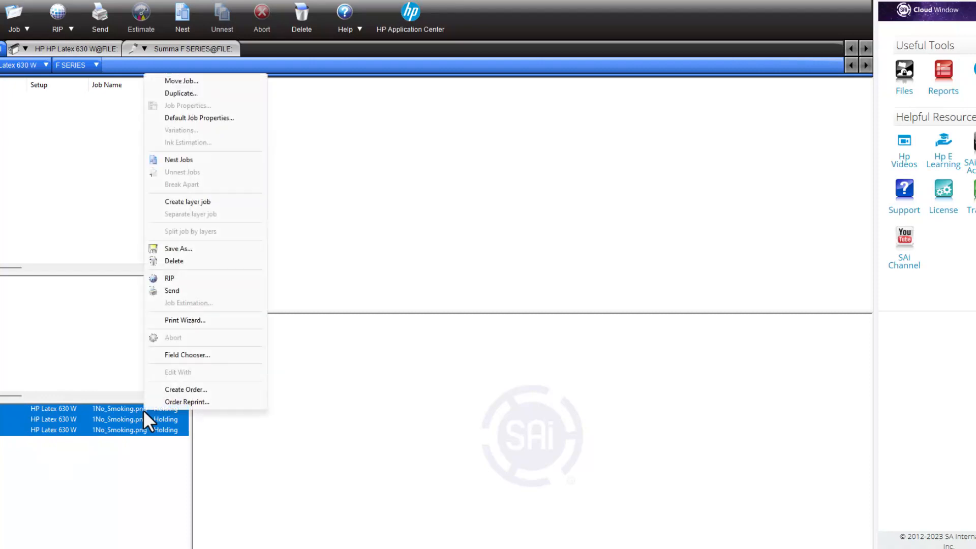
{"action": "left_click", "coordinate": [217, 294]}
{"action": "right_click", "coordinate": [152, 424]}
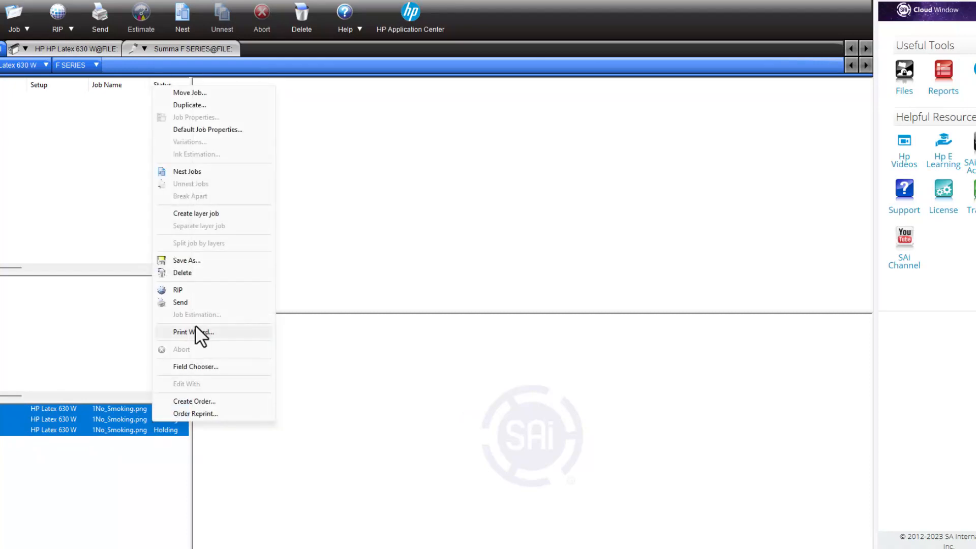
{"action": "left_click", "coordinate": [202, 213]}
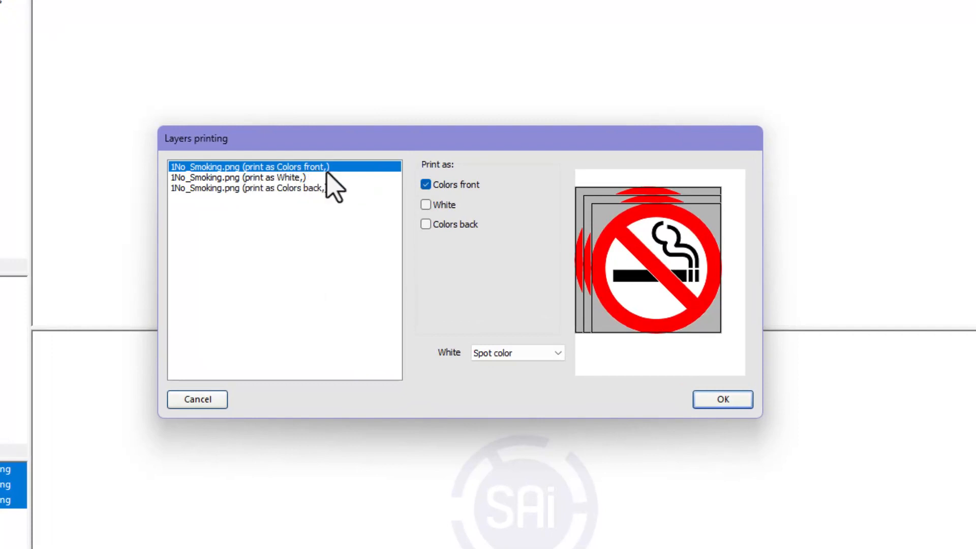
Review the White and Colors back layers and the white choices, and create the layer job with White kept as Spot color
{"action": "left_click", "coordinate": [236, 177]}
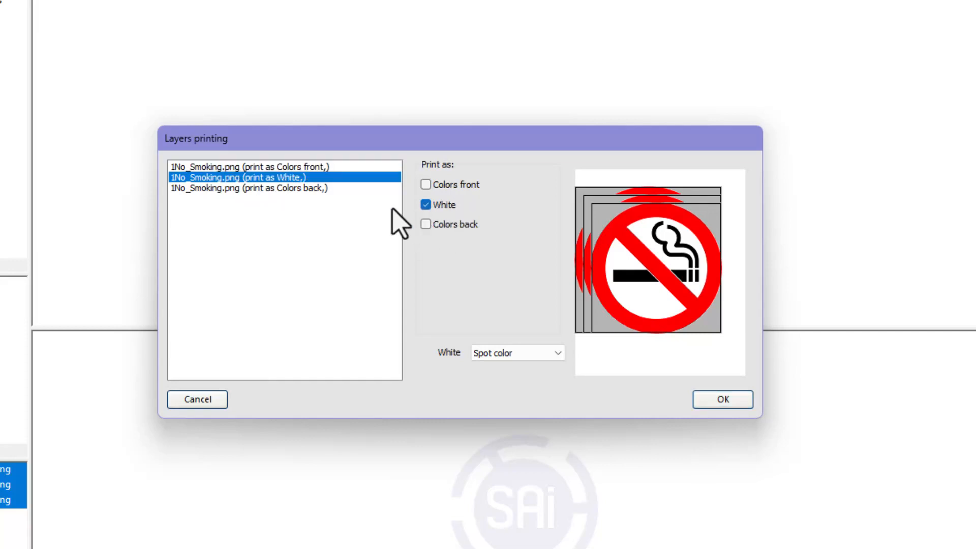
{"action": "left_click", "coordinate": [299, 188]}
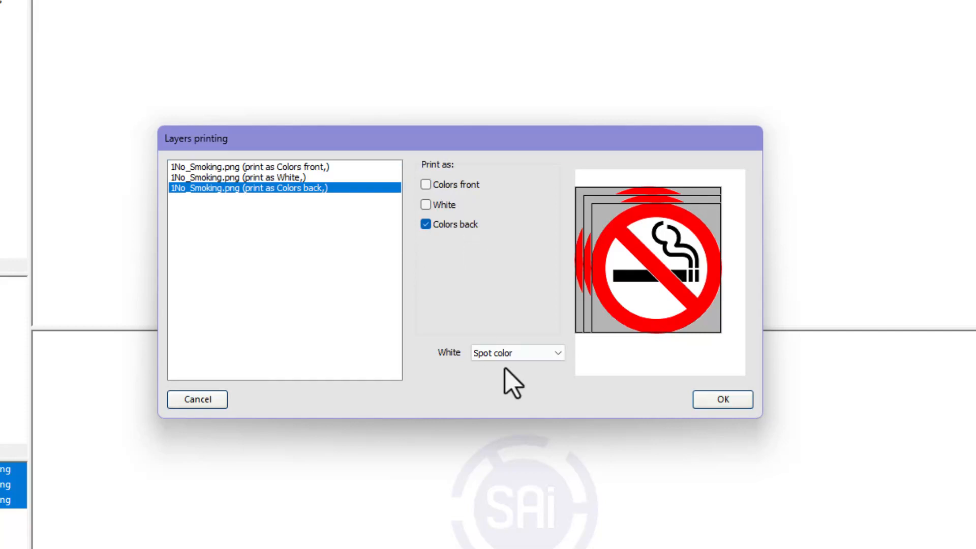
{"action": "left_click", "coordinate": [515, 352]}
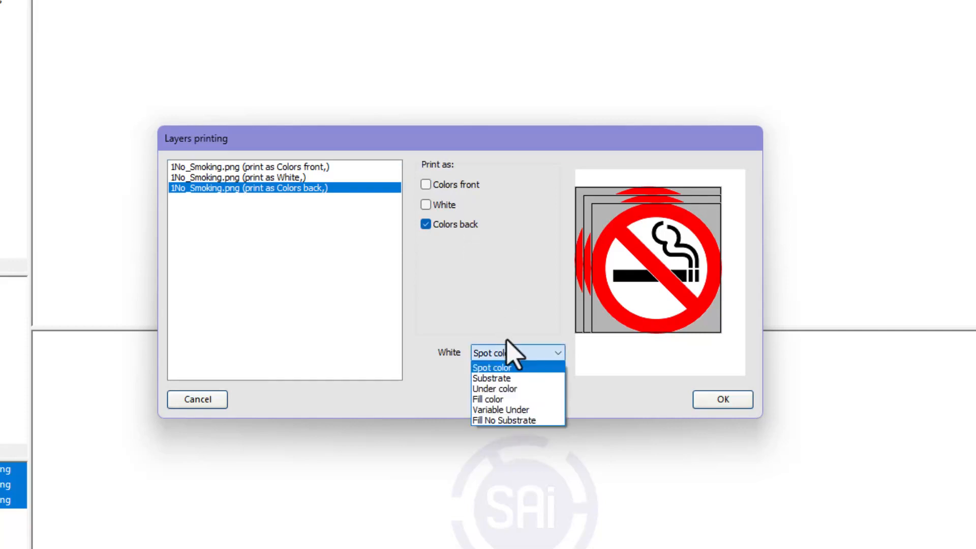
{"action": "left_click", "coordinate": [512, 236]}
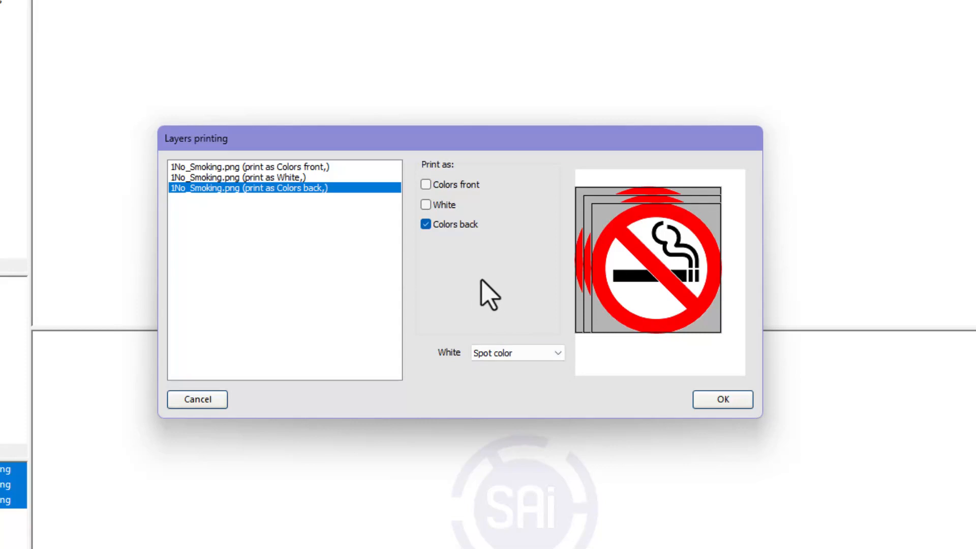
{"action": "left_click", "coordinate": [722, 404]}
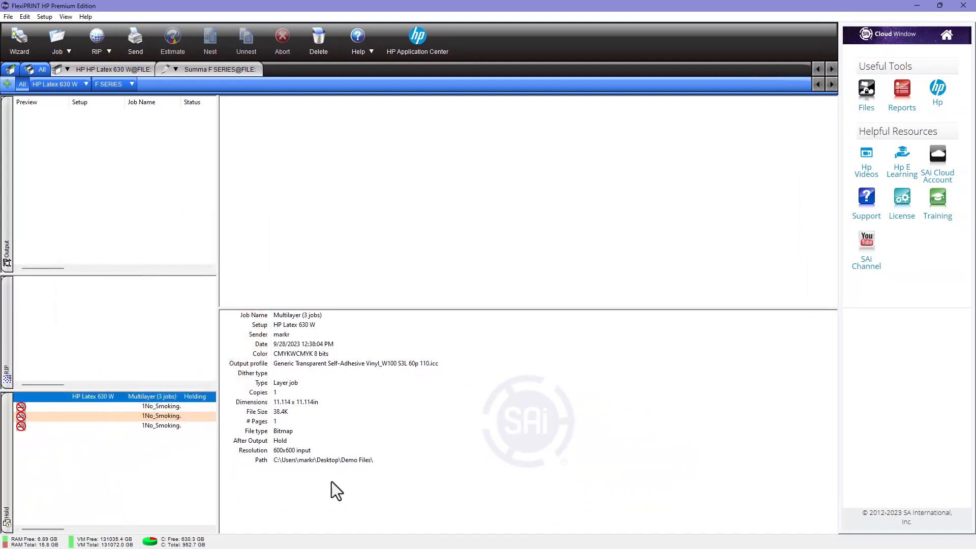
Open the Multilayer job's properties and choose the Generic Transparent Self-Adhesive Vinyl_W100 S3L 60p 110.icc output profile
{"action": "double_click", "coordinate": [179, 396]}
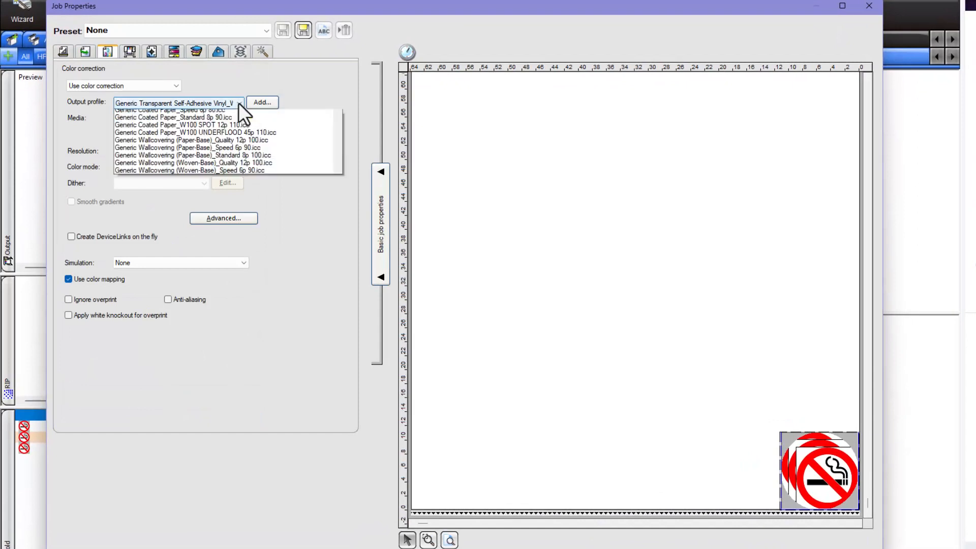
{"action": "left_click", "coordinate": [239, 103]}
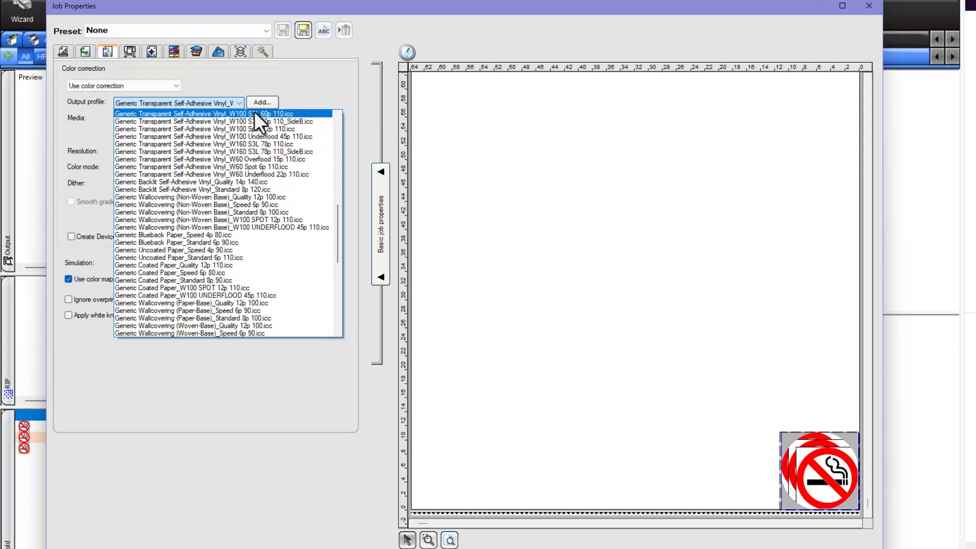
{"action": "left_click", "coordinate": [252, 111]}
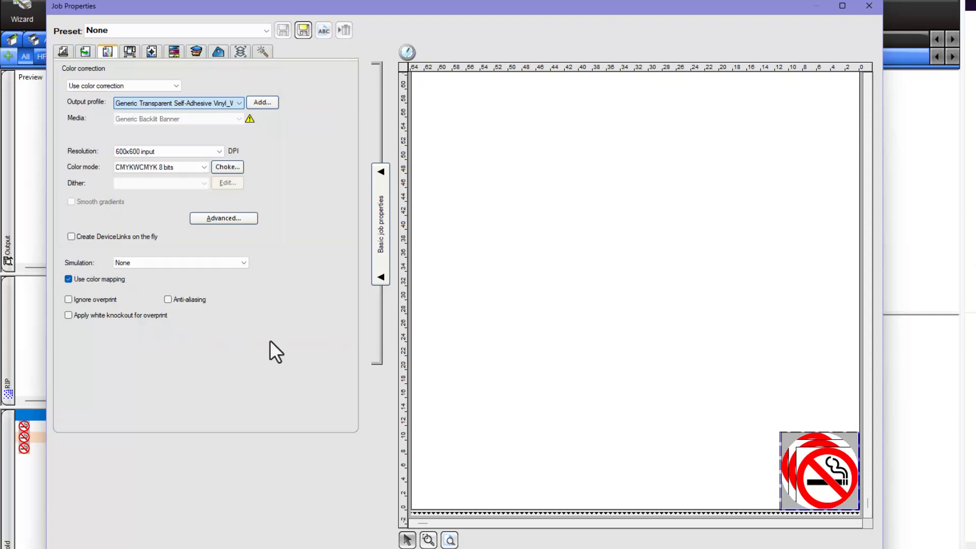
Create contour cut paths for the layer job with an offset of 0.500 in
{"action": "left_click", "coordinate": [262, 52]}
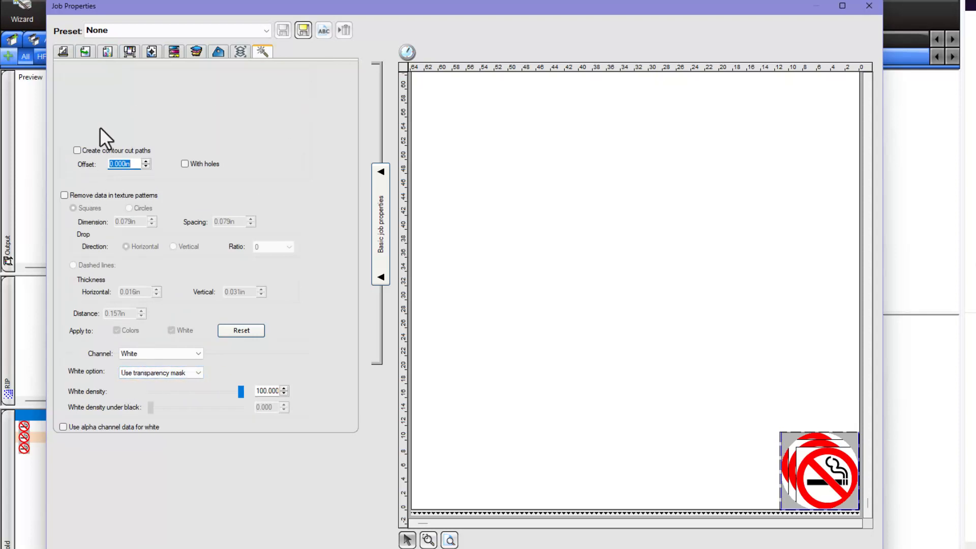
{"action": "left_click", "coordinate": [77, 151]}
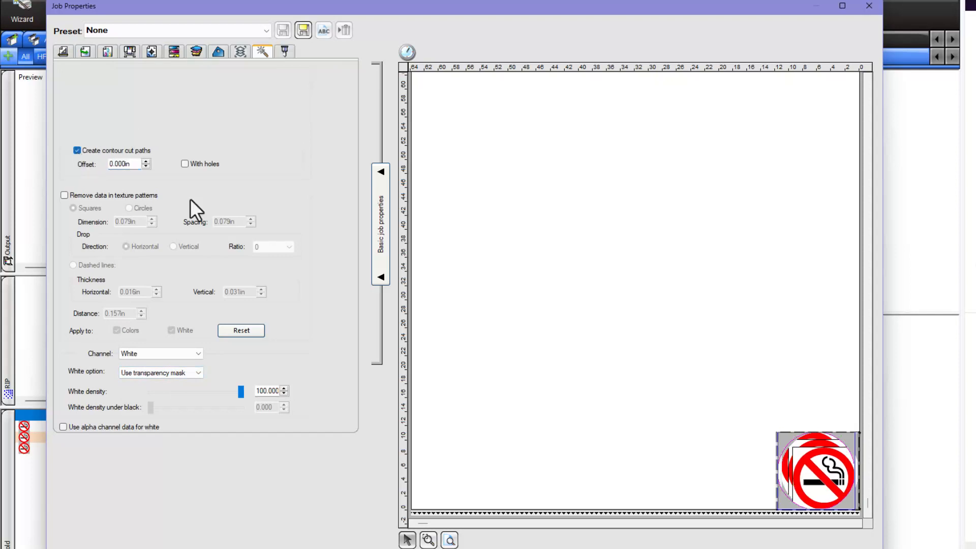
{"action": "left_click", "coordinate": [145, 161]}
{"action": "left_click", "coordinate": [145, 161]}
{"action": "left_click", "coordinate": [145, 161]}
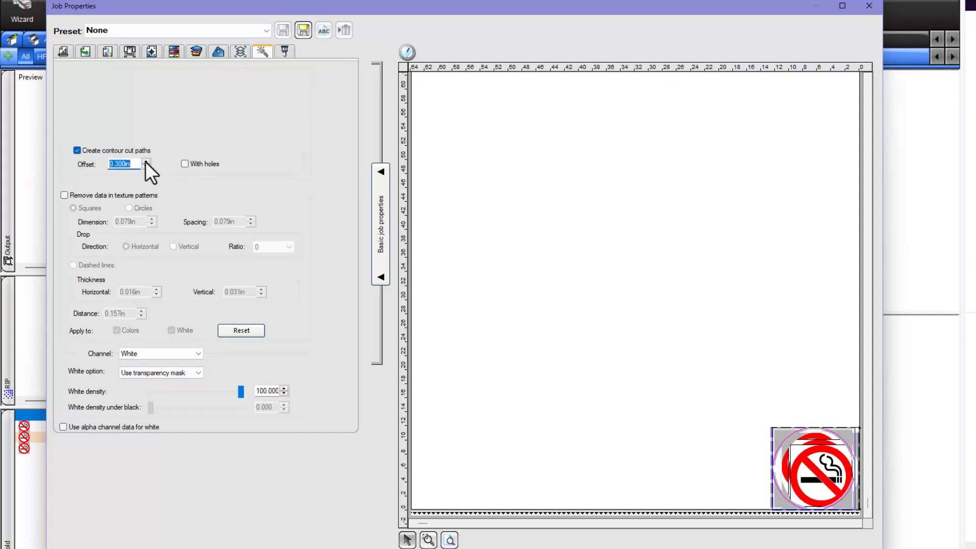
{"action": "left_click", "coordinate": [145, 161]}
{"action": "left_click", "coordinate": [145, 160]}
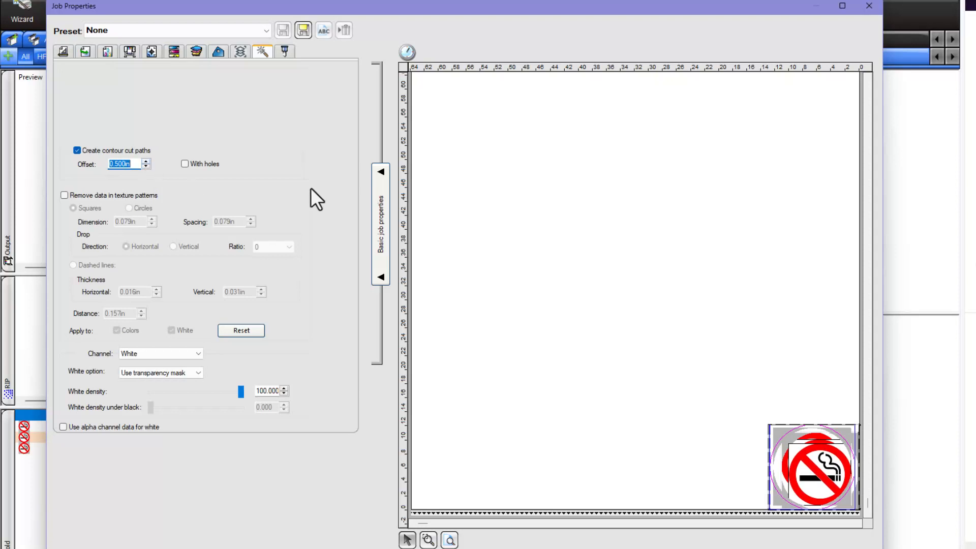
Examine the contour's cutting options and the layer assignments, and return to the contour cut path settings
{"action": "left_click", "coordinate": [285, 51]}
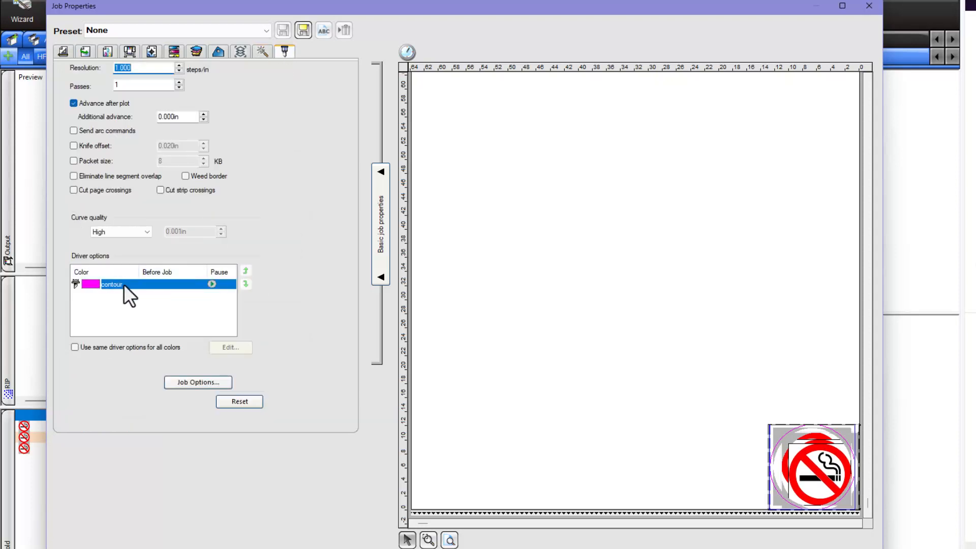
{"action": "left_click", "coordinate": [240, 51]}
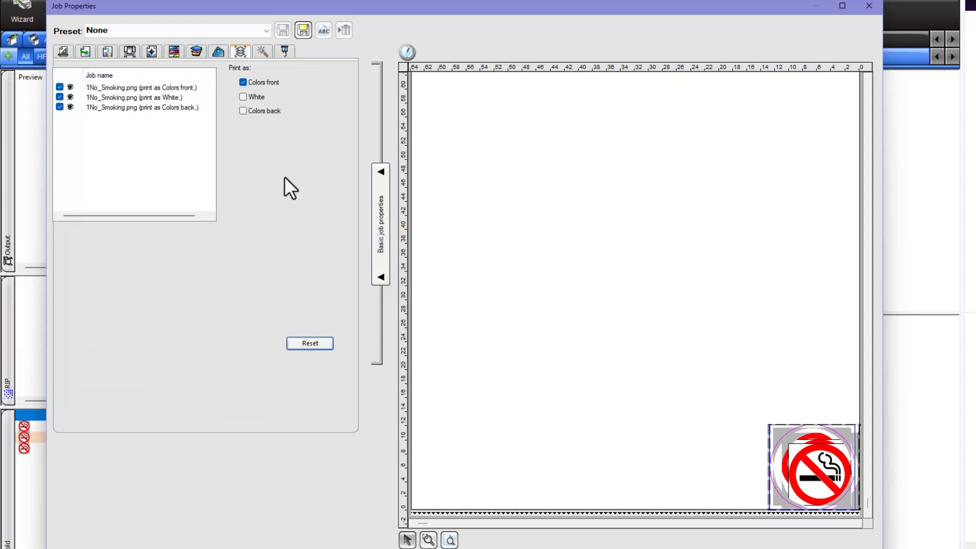
{"action": "left_click", "coordinate": [267, 56]}
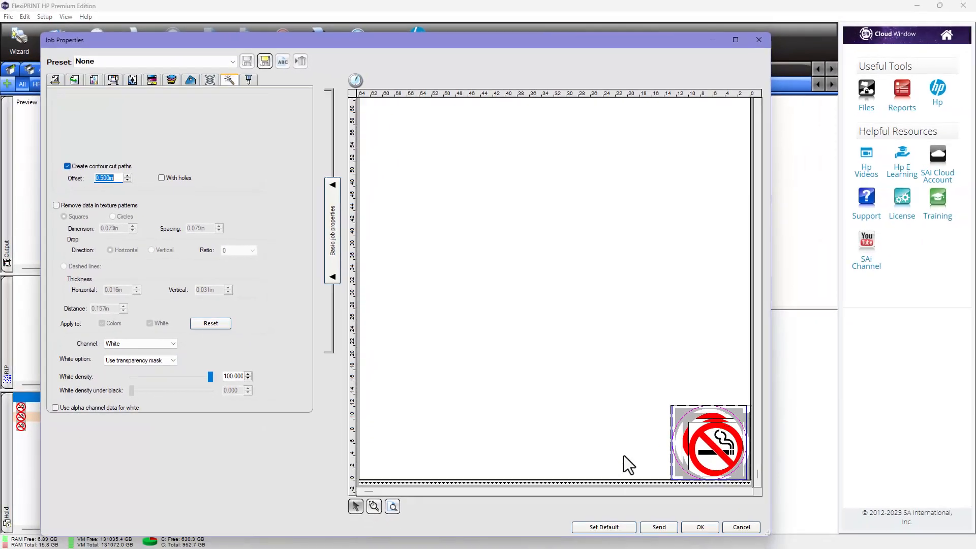
Switch the Colors front, White and Colors back layers off and on individually, and leave all three enabled
{"action": "left_click", "coordinate": [209, 80]}
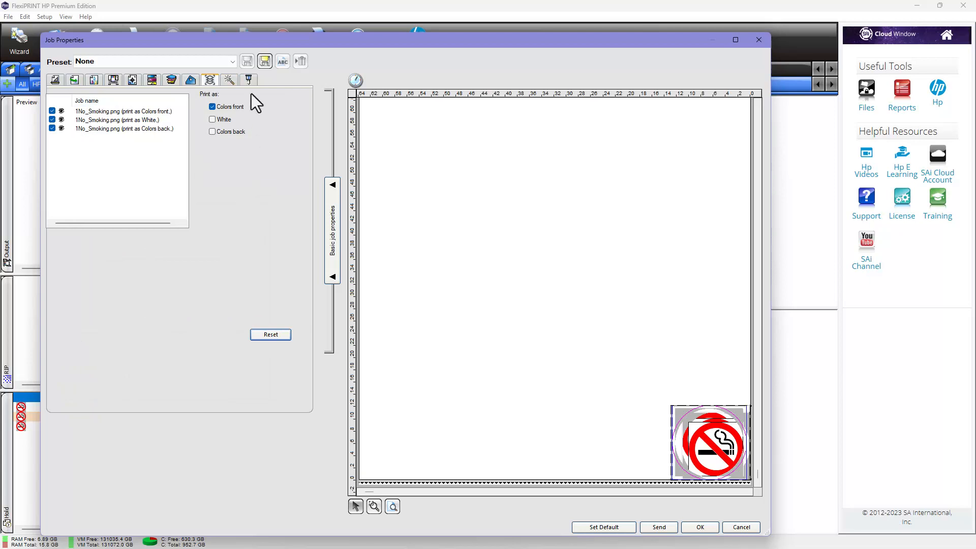
{"action": "left_click", "coordinate": [51, 111]}
{"action": "left_click", "coordinate": [53, 128]}
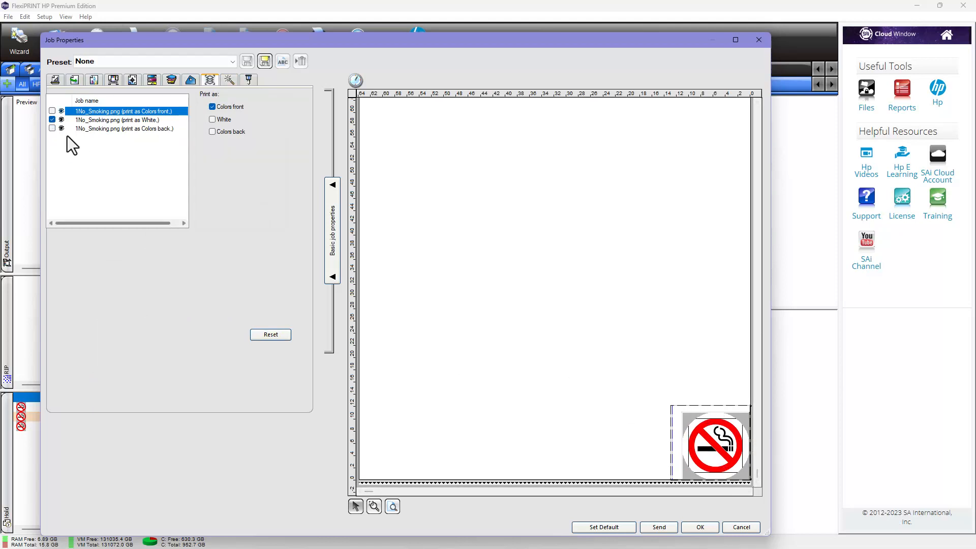
{"action": "left_click", "coordinate": [51, 118]}
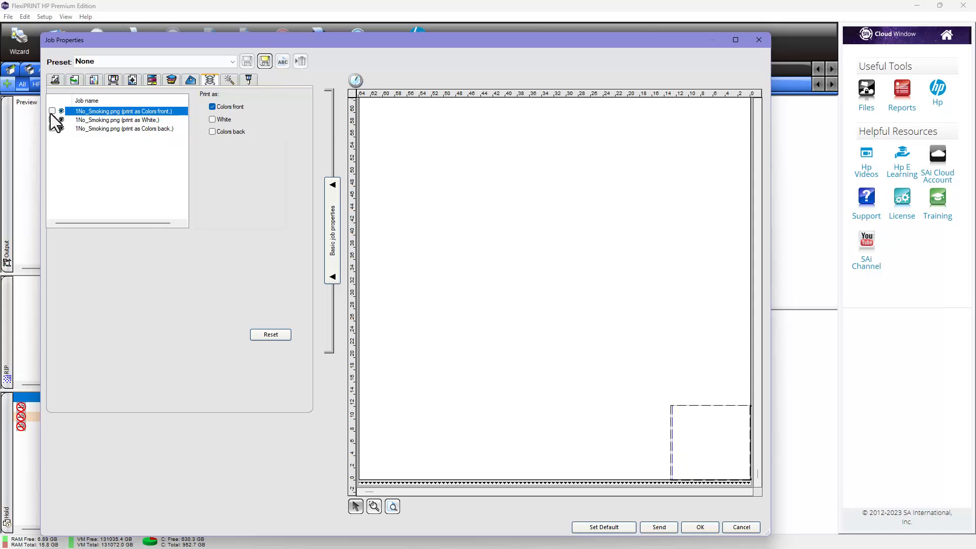
{"action": "left_click", "coordinate": [51, 110]}
{"action": "left_click", "coordinate": [51, 111]}
{"action": "left_click", "coordinate": [52, 128]}
{"action": "left_click", "coordinate": [52, 129]}
{"action": "left_click", "coordinate": [52, 120]}
{"action": "left_click", "coordinate": [51, 120]}
{"action": "left_click", "coordinate": [52, 111]}
{"action": "left_click", "coordinate": [52, 119]}
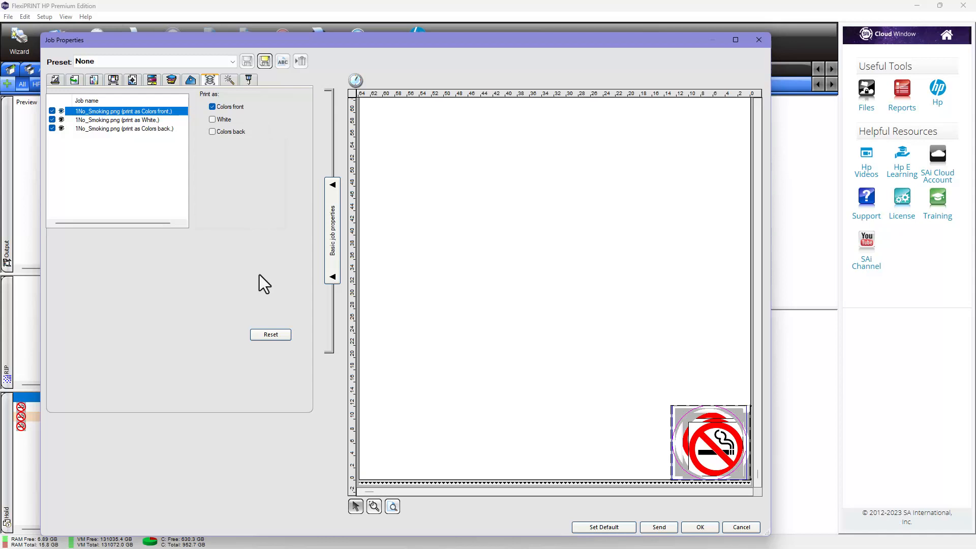
Show the layer job's media size, job size and position settings
{"action": "left_click", "coordinate": [55, 80]}
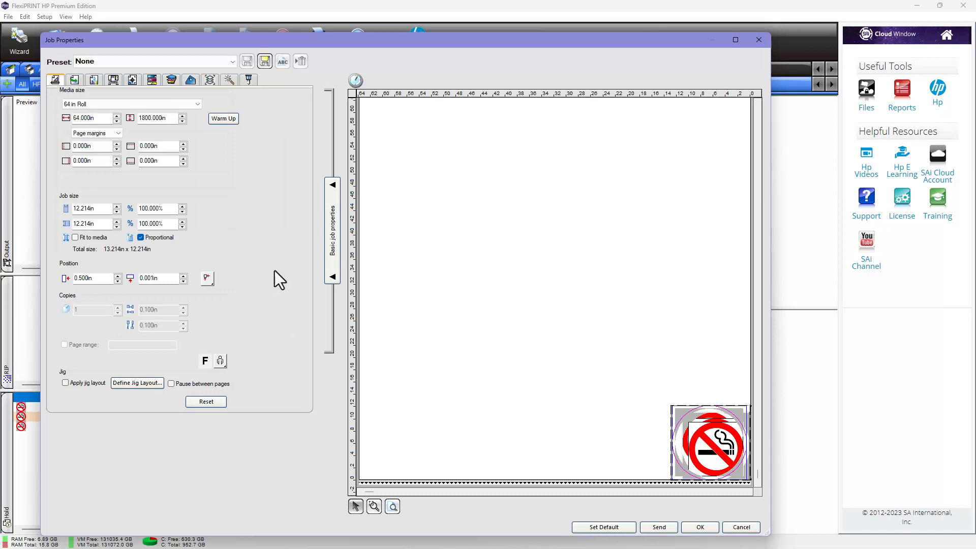